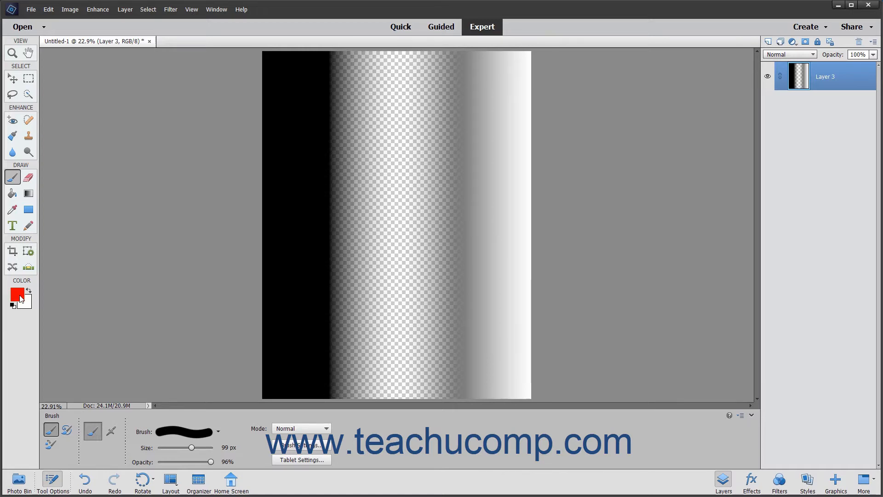
Step: Paint a horizontal red test stroke across the whole gradient with the brush in Normal mode, and undo the stroke
{"action": "left_click", "coordinate": [301, 428]}
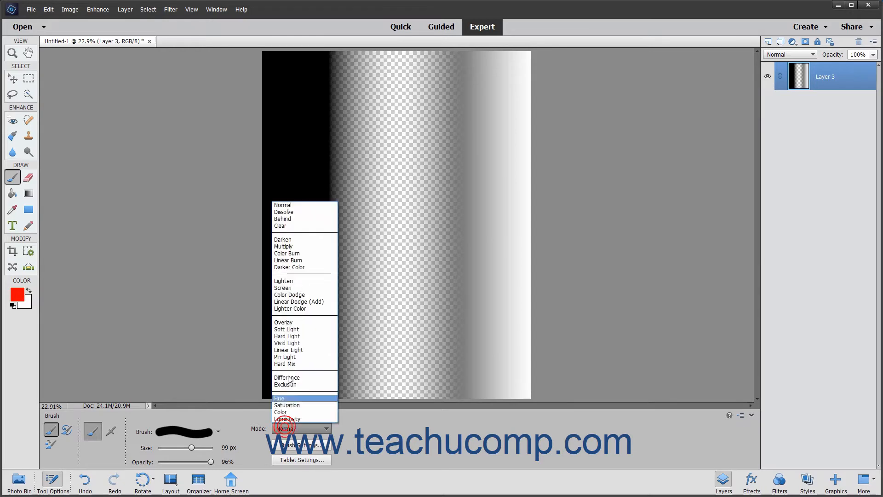
{"action": "left_click", "coordinate": [298, 214]}
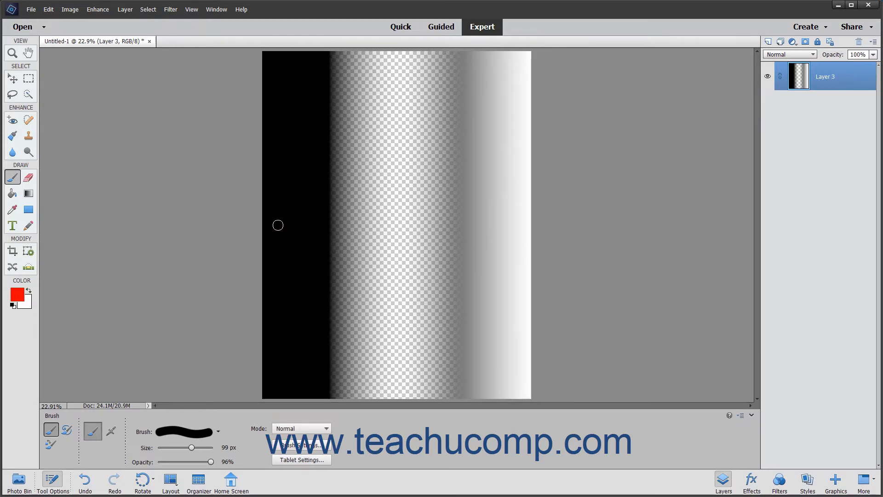
{"action": "left_click_drag", "start_coordinate": [275, 221], "coordinate": [520, 214]}
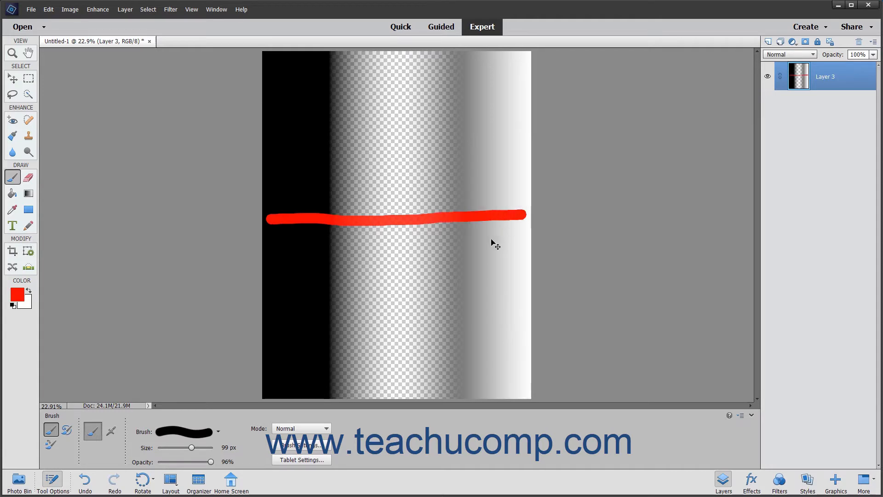
{"action": "key", "text": "ctrl+z"}
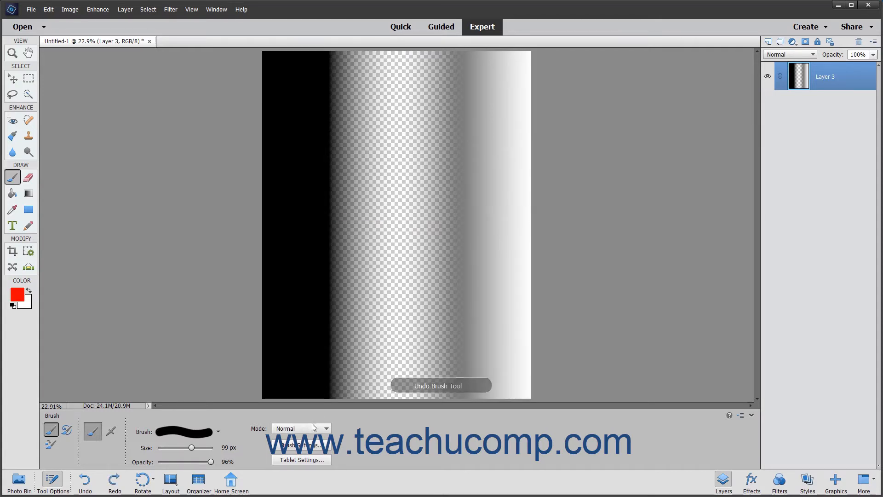
Step: Set the brush blending mode to Dissolve, paint a horizontal red test stroke across the gradient, and undo the stroke
{"action": "left_click", "coordinate": [311, 428]}
{"action": "left_click", "coordinate": [294, 212]}
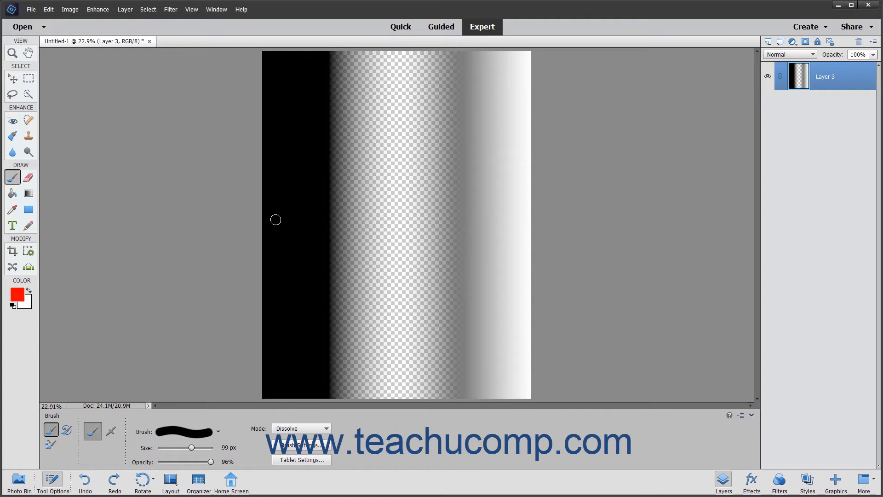
{"action": "left_click_drag", "start_coordinate": [276, 220], "coordinate": [538, 222]}
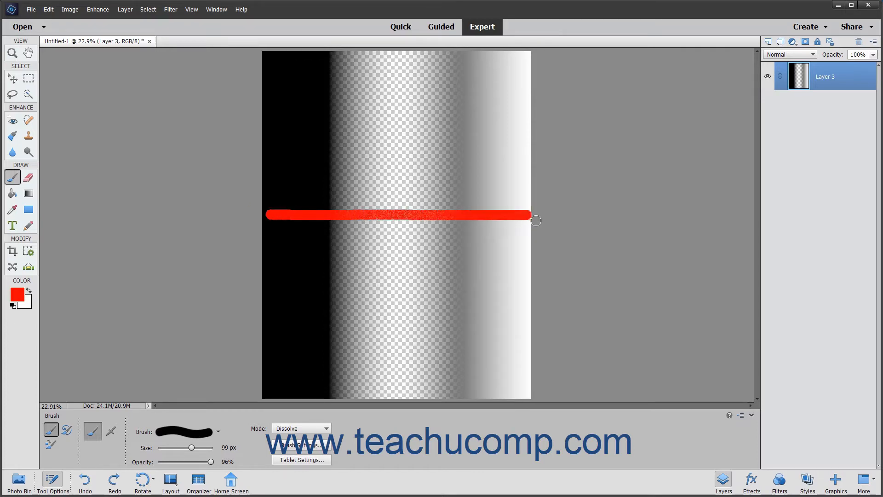
{"action": "key", "text": "ctrl+z"}
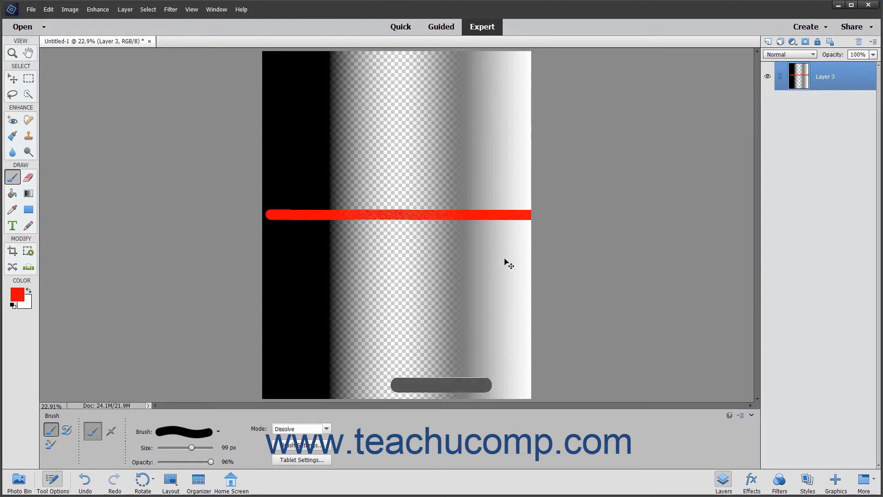
Step: Set the brush blending mode to Behind, paint a horizontal red test stroke across the gradient, and undo the stroke
{"action": "left_click", "coordinate": [307, 428]}
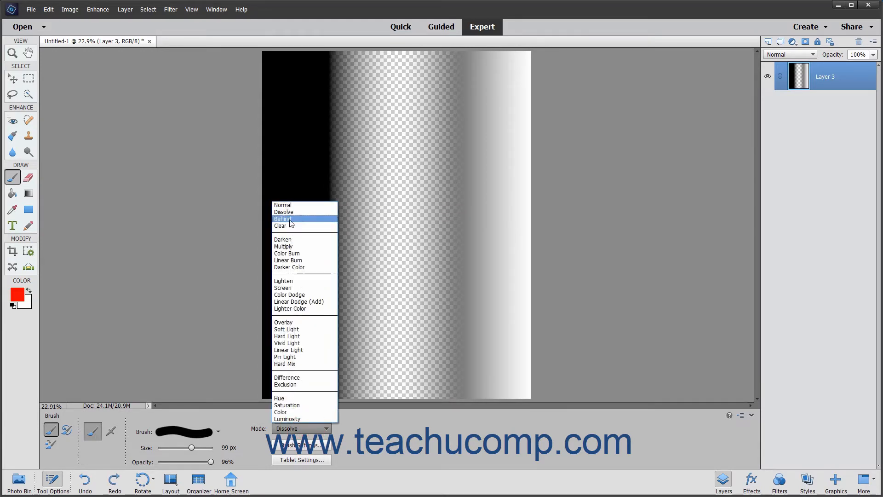
{"action": "left_click", "coordinate": [290, 219]}
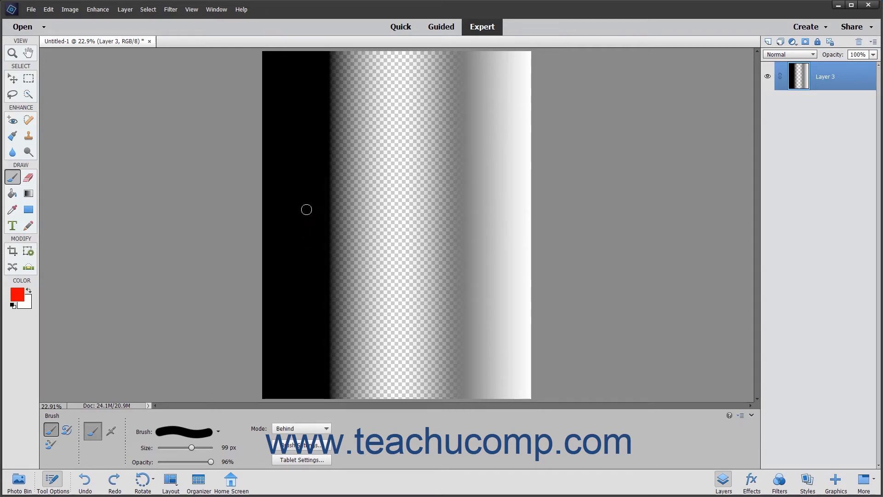
{"action": "left_click_drag", "start_coordinate": [277, 208], "coordinate": [477, 208]}
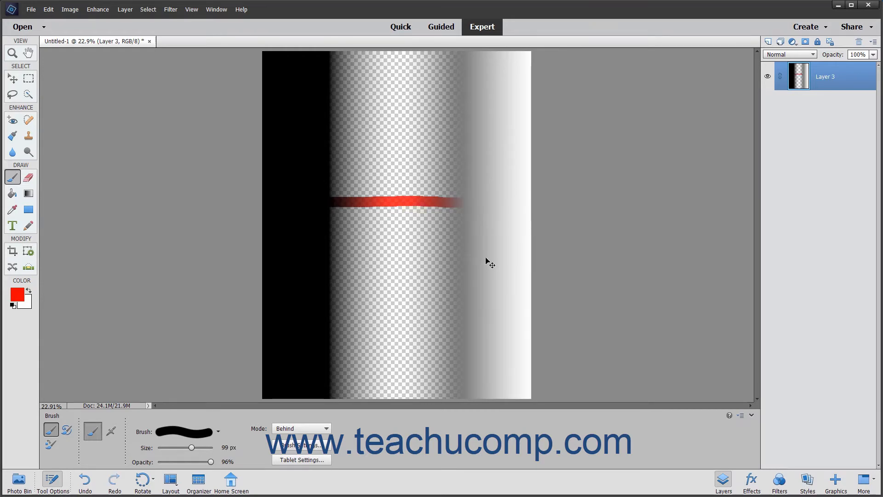
{"action": "key", "text": "ctrl+z"}
Step: Set the brush blending mode to Clear, brush a horizontal test stroke across the gradient, and undo the stroke
{"action": "left_click", "coordinate": [301, 429]}
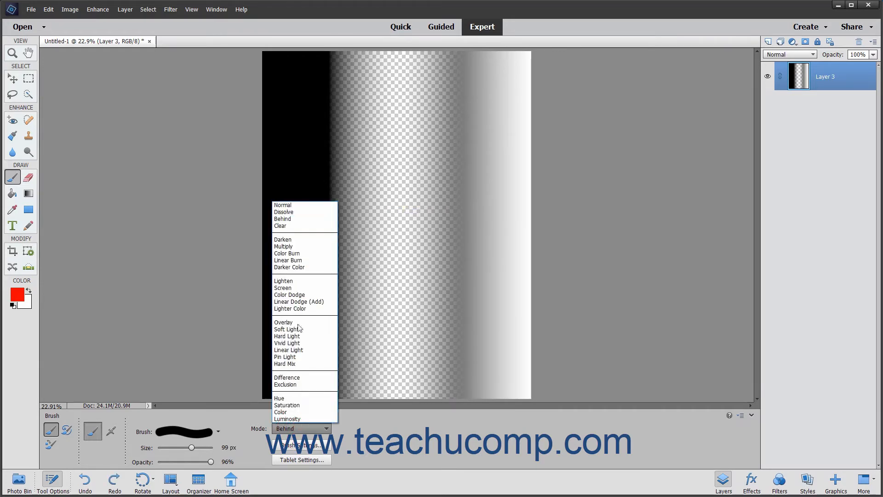
{"action": "left_click", "coordinate": [289, 226]}
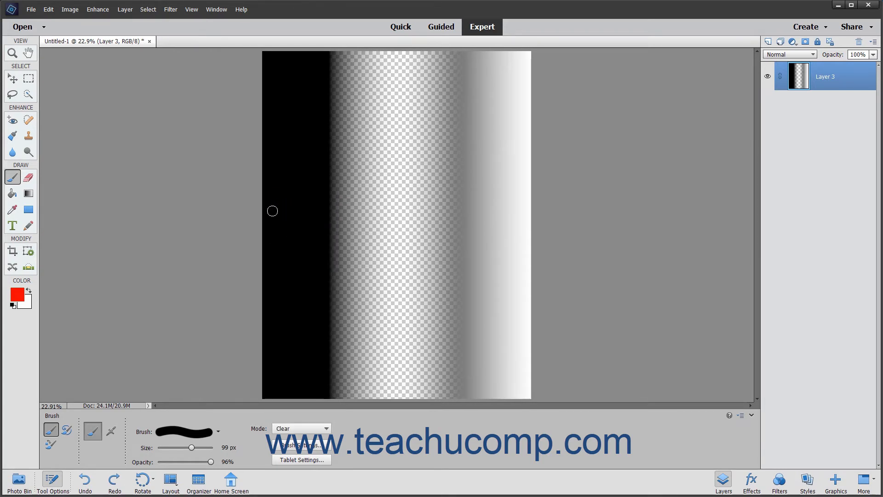
{"action": "mouse_move", "coordinate": [272, 211]}
{"action": "left_mouse_down"}
{"action": "mouse_move", "coordinate": [468, 200]}
{"action": "mouse_move", "coordinate": [528, 211]}
{"action": "left_mouse_up"}
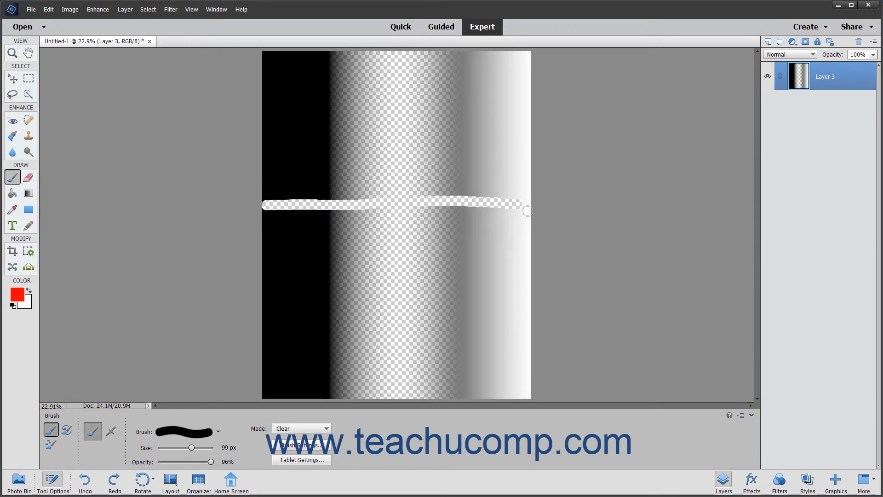
{"action": "key", "text": "ctrl+z"}
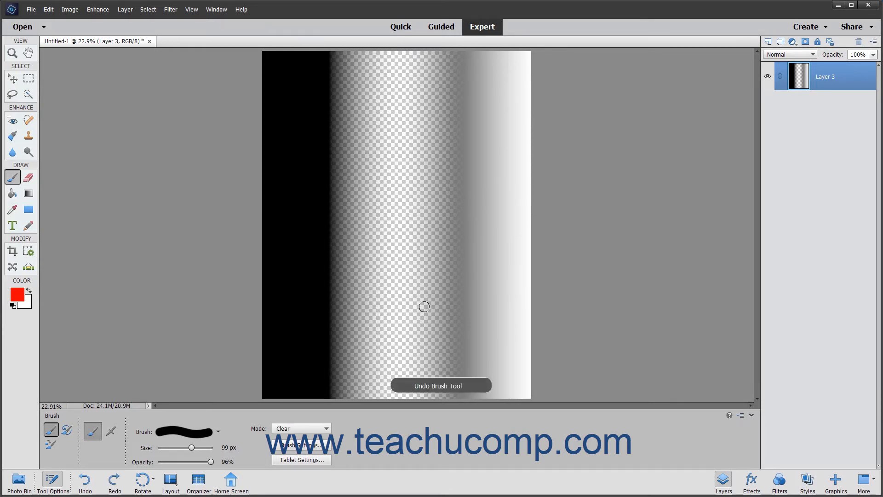
Step: Set the brush blending mode to Darken, paint a horizontal red test stroke across the gradient, and undo the stroke
{"action": "left_click", "coordinate": [309, 427]}
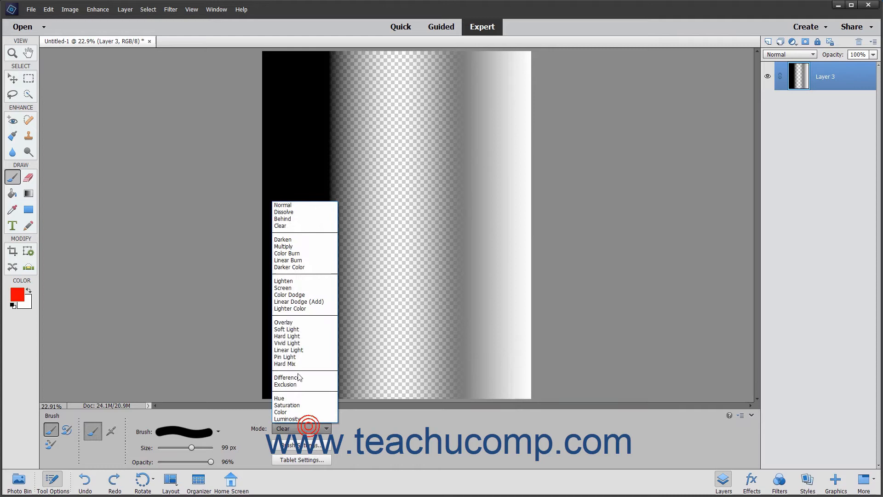
{"action": "left_click", "coordinate": [290, 239]}
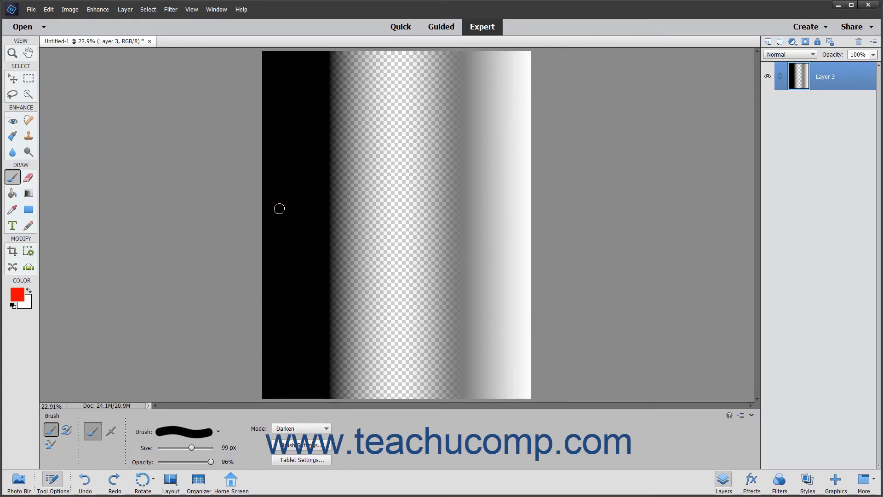
{"action": "left_click_drag", "start_coordinate": [273, 209], "coordinate": [539, 211]}
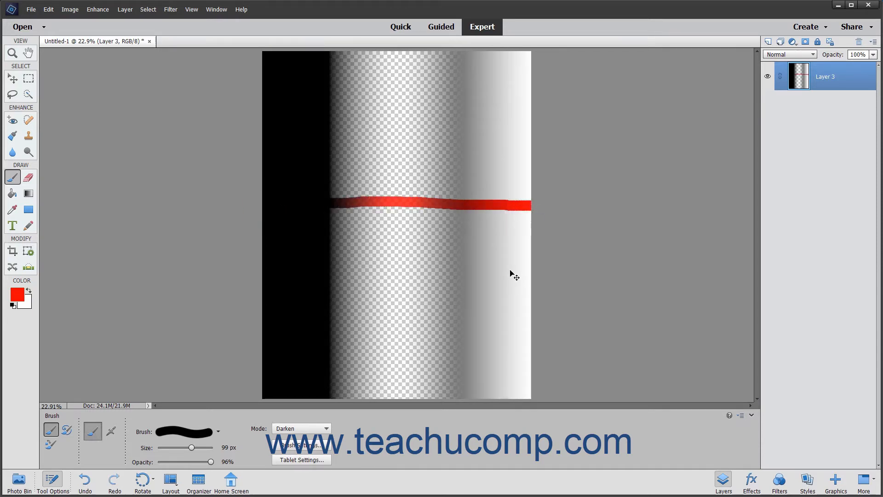
{"action": "key", "text": "ctrl+z"}
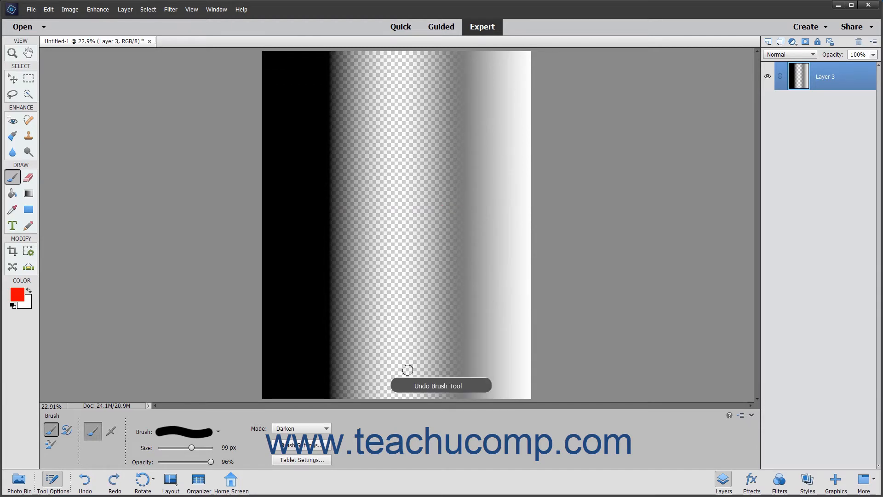
Step: Set the brush blending mode to Multiply, paint a horizontal red test stroke across the gradient, and undo the stroke
{"action": "left_click", "coordinate": [302, 428]}
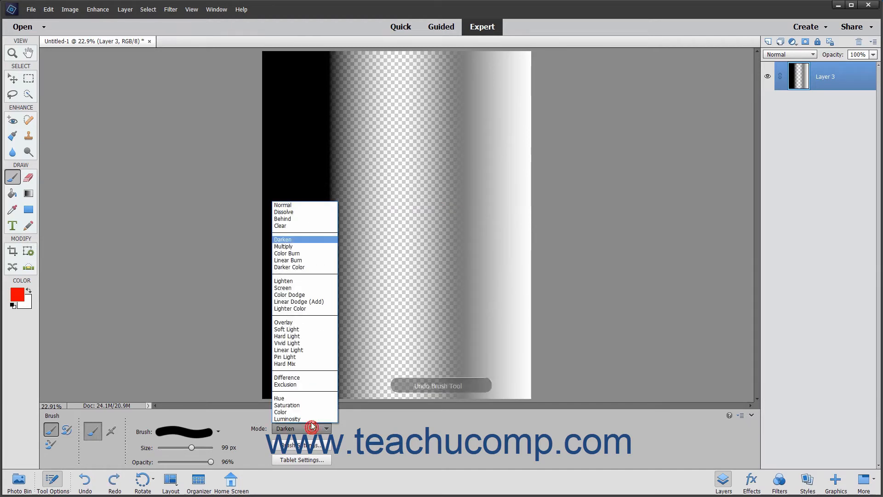
{"action": "left_click", "coordinate": [292, 247]}
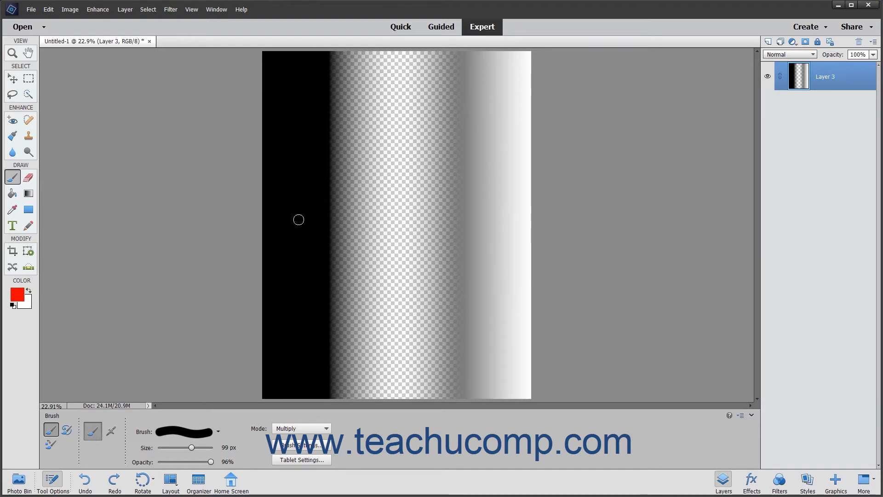
{"action": "left_click_drag", "start_coordinate": [271, 210], "coordinate": [535, 220]}
{"action": "key", "text": "ctrl+z"}
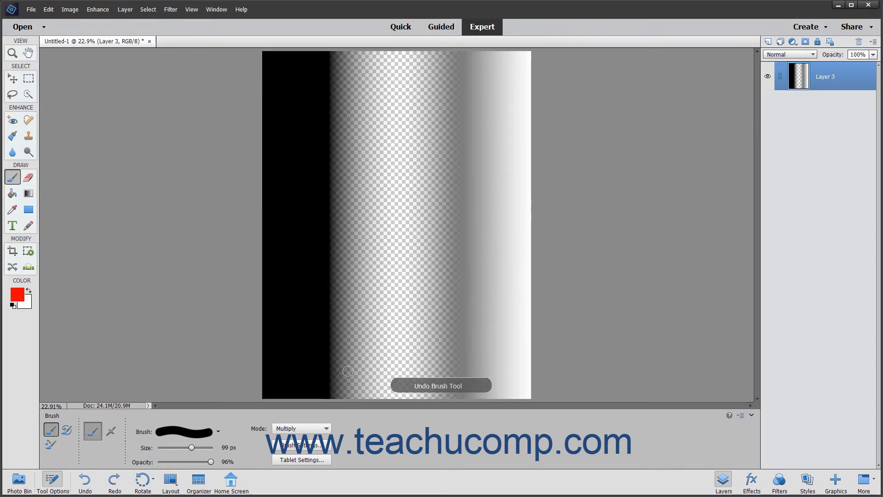
Step: Set the brush blending mode to Color Burn, paint a horizontal red test stroke across the gradient, and undo the stroke
{"action": "left_click", "coordinate": [311, 427]}
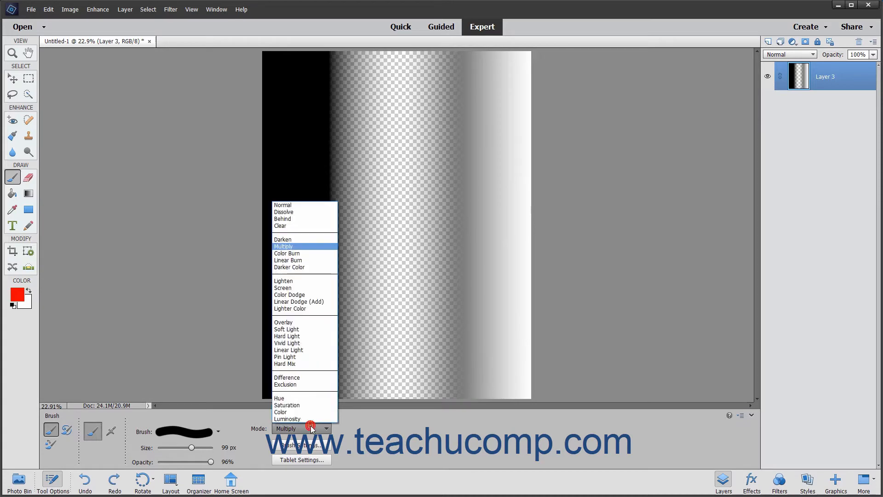
{"action": "left_click", "coordinate": [294, 253]}
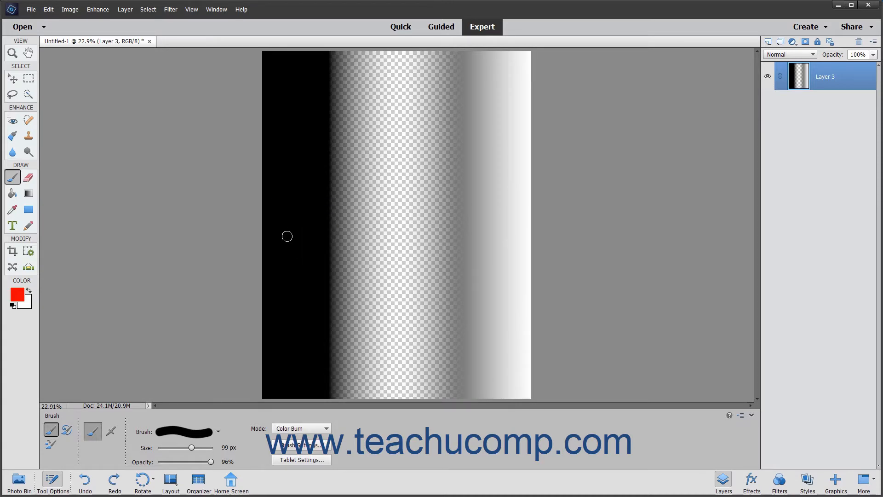
{"action": "left_click_drag", "start_coordinate": [281, 230], "coordinate": [527, 235]}
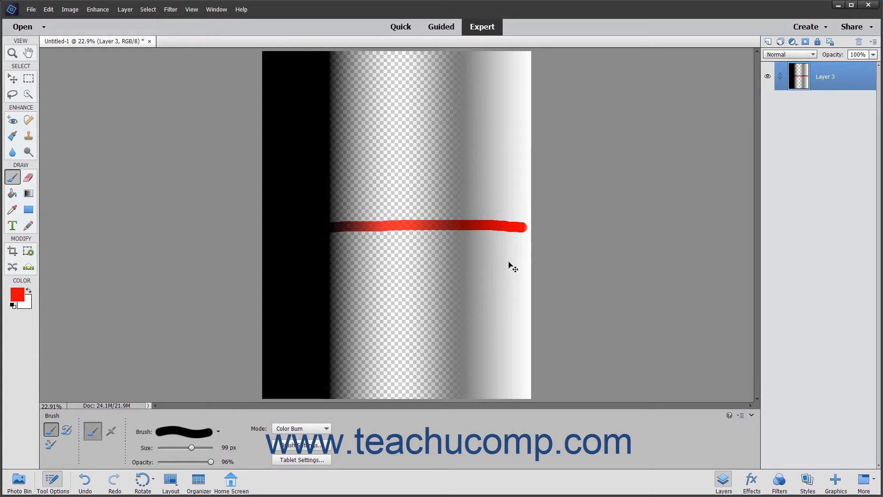
{"action": "key", "text": "ctrl+z"}
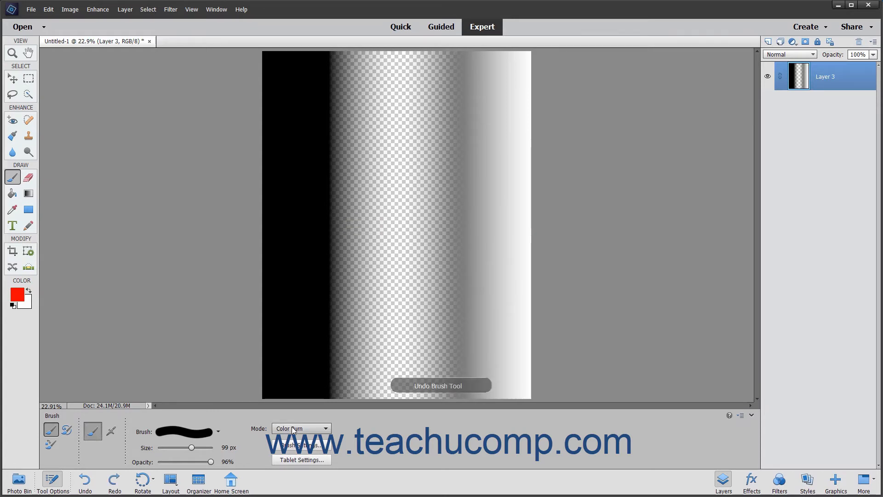
Step: Set the brush blending mode to Linear Burn, paint a horizontal red test stroke across the gradient, and undo the stroke
{"action": "left_click", "coordinate": [293, 429]}
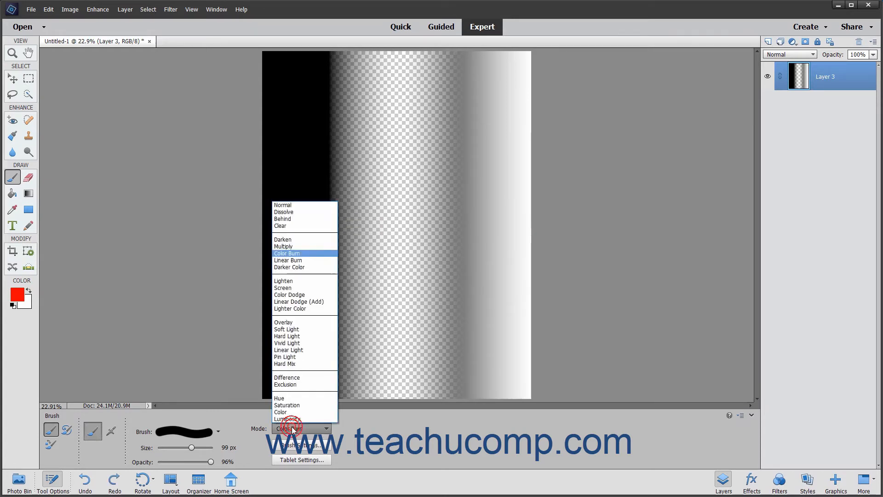
{"action": "left_click", "coordinate": [297, 261]}
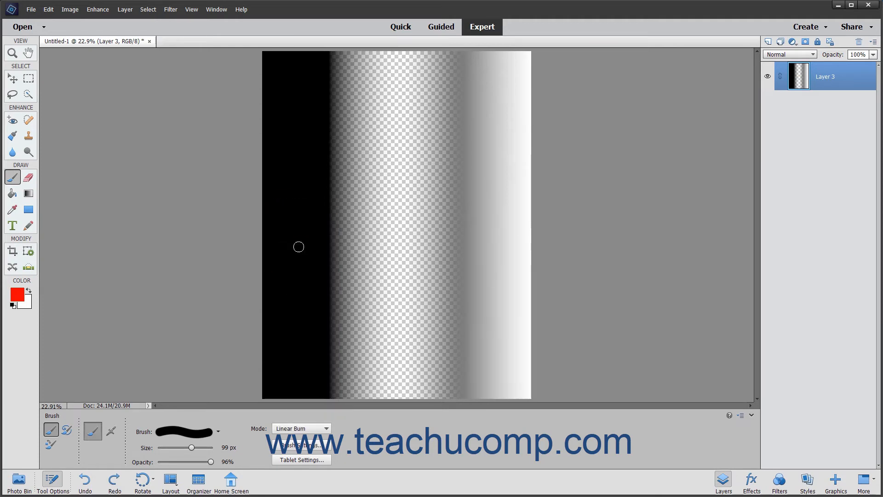
{"action": "left_click_drag", "start_coordinate": [273, 225], "coordinate": [527, 231]}
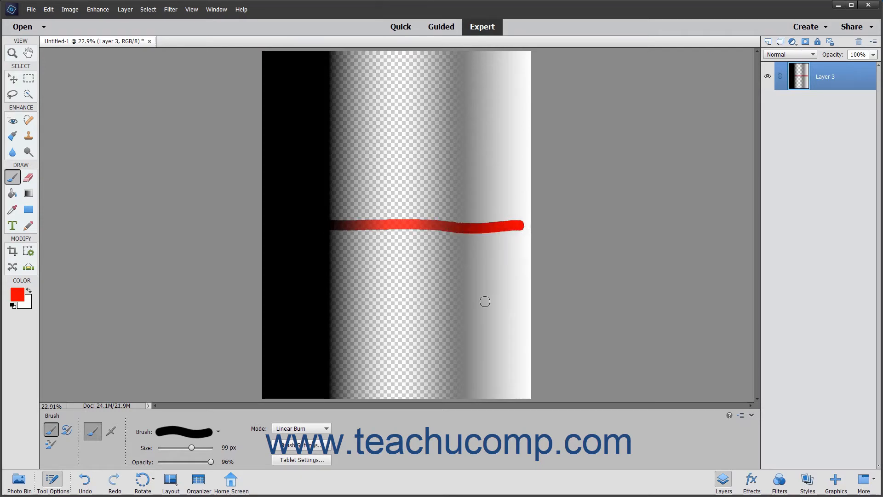
{"action": "key", "text": "ctrl+z"}
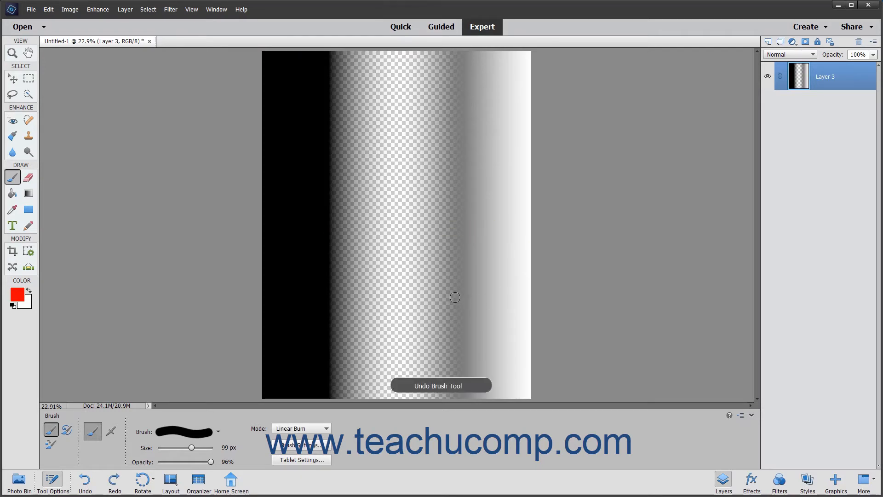
Step: Set the brush blending mode to Darker Color, paint a horizontal red test stroke across the gradient, and undo the stroke
{"action": "left_click", "coordinate": [300, 428]}
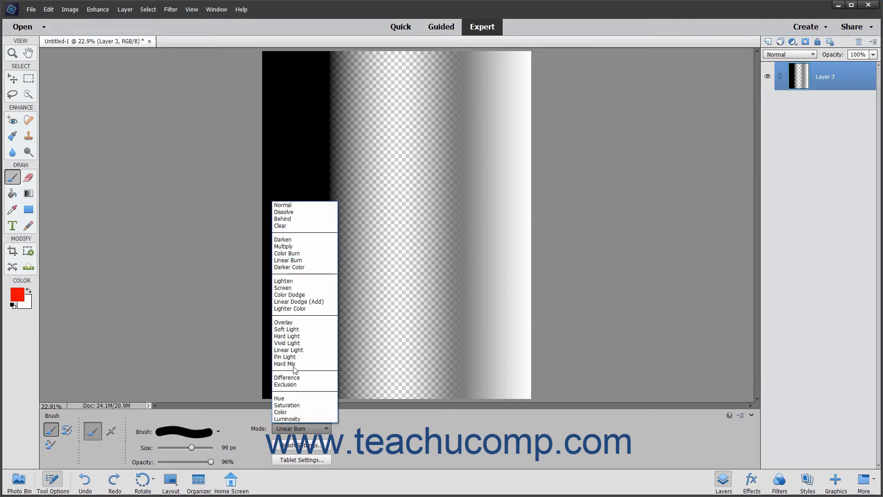
{"action": "left_click", "coordinate": [299, 267]}
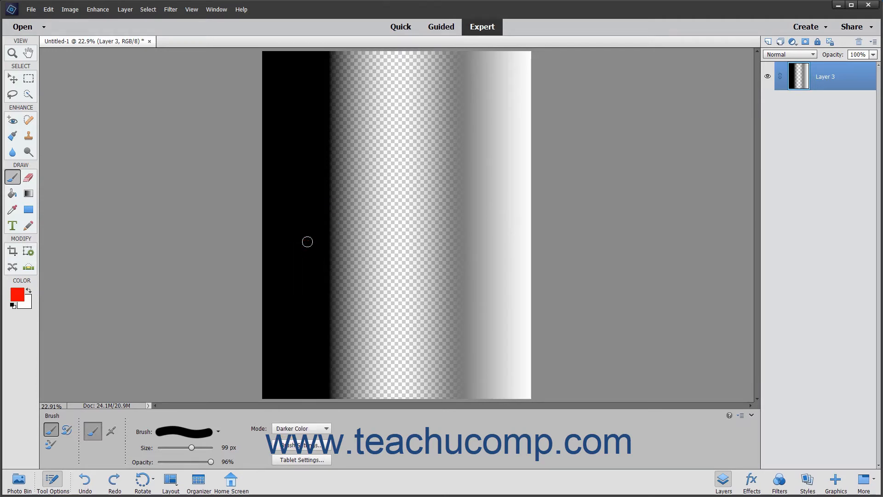
{"action": "left_click_drag", "start_coordinate": [277, 230], "coordinate": [532, 230]}
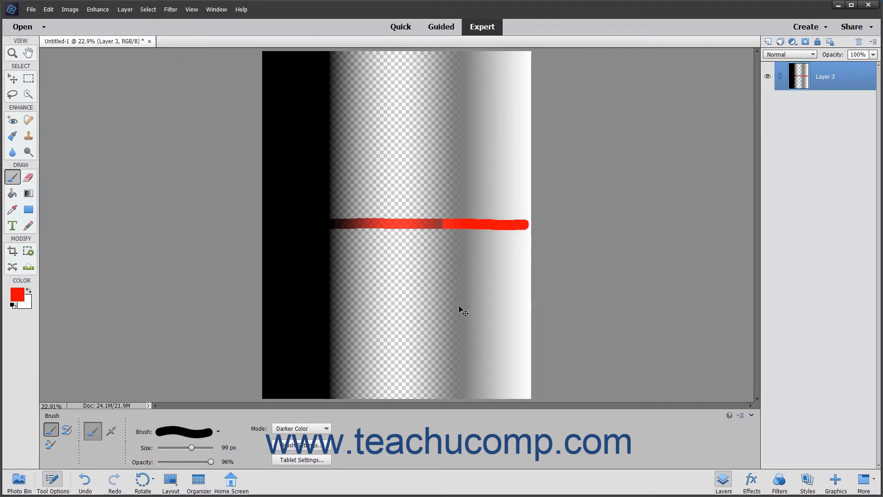
{"action": "key", "text": "ctrl+z"}
Step: Set the brush blending mode to Lighten and paint a horizontal red stroke across the gradient on Layer 3
{"action": "left_click", "coordinate": [293, 430]}
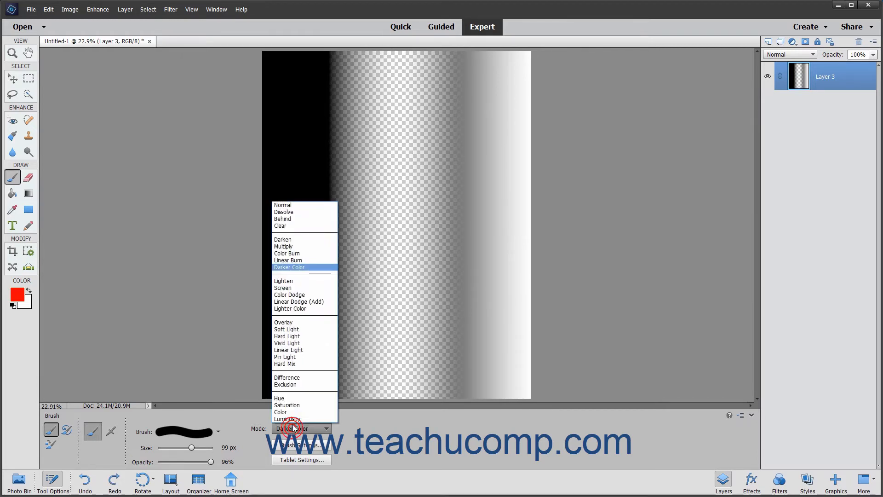
{"action": "left_click", "coordinate": [280, 285]}
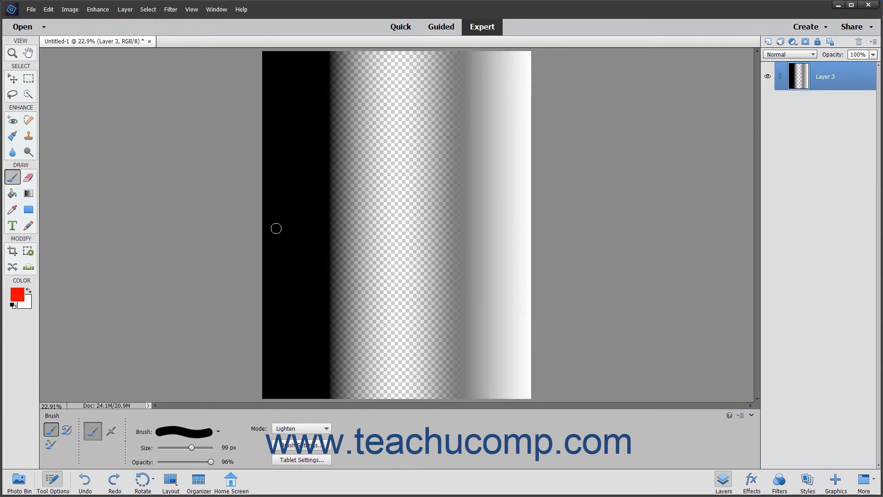
{"action": "mouse_move", "coordinate": [276, 228]}
{"action": "left_mouse_down"}
{"action": "mouse_move", "coordinate": [402, 219]}
{"action": "mouse_move", "coordinate": [507, 226]}
{"action": "left_mouse_up"}
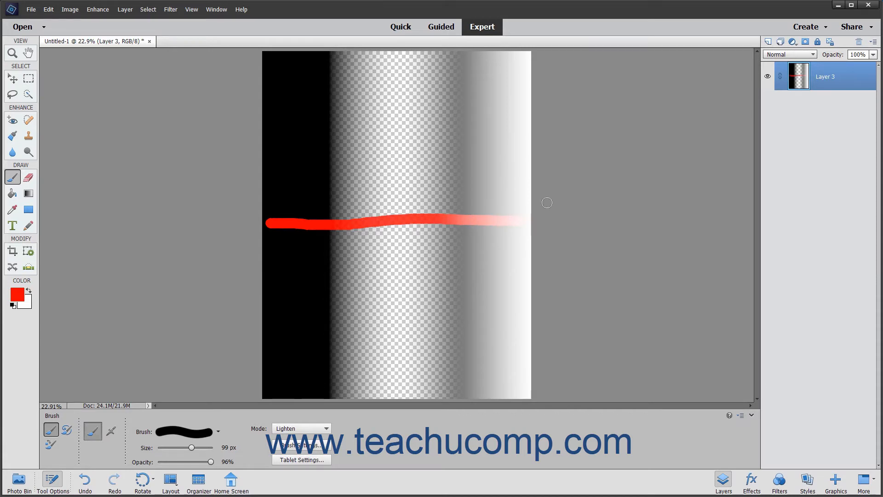
Step: Undo the Lighten stroke, test the Screen brush blending mode with a horizontal red stroke across the gradient, and undo that stroke
{"action": "key", "text": "ctrl+z"}
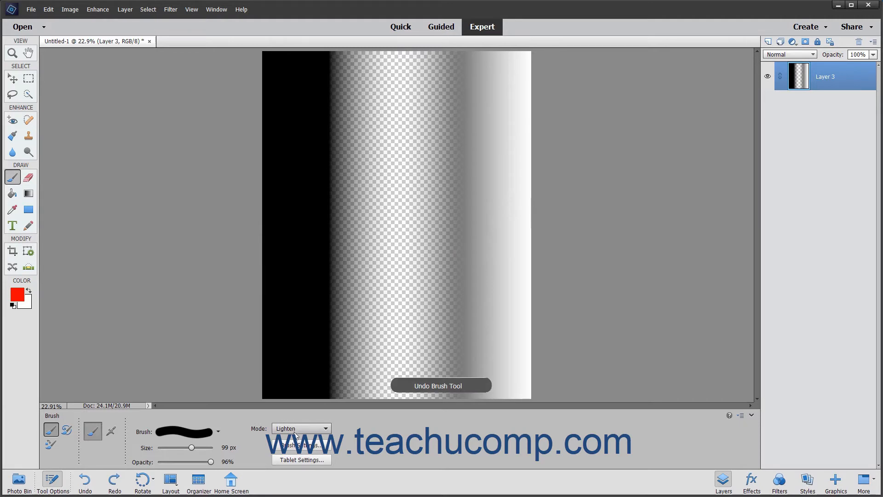
{"action": "left_click", "coordinate": [296, 429]}
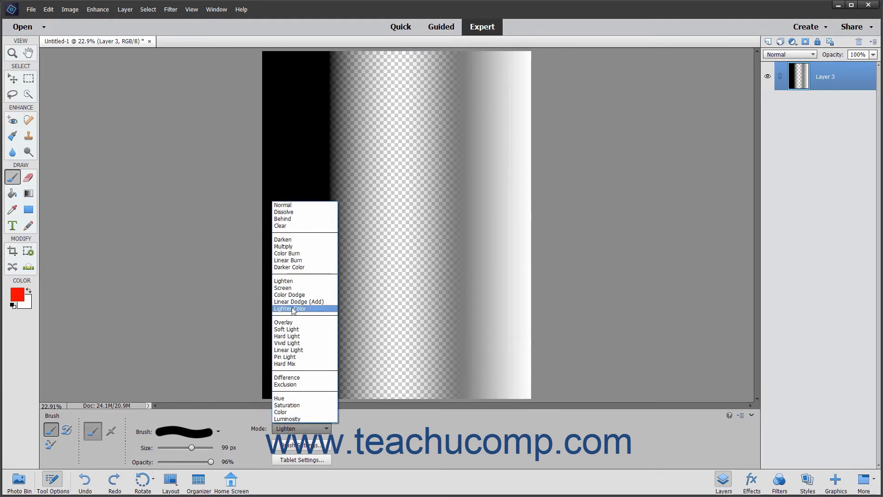
{"action": "left_click", "coordinate": [291, 289]}
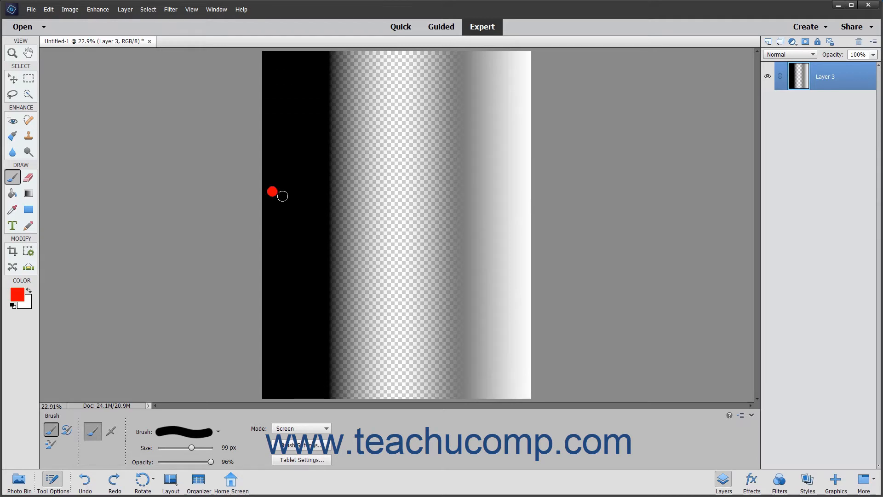
{"action": "mouse_move", "coordinate": [283, 196]}
{"action": "left_mouse_down"}
{"action": "mouse_move", "coordinate": [356, 189]}
{"action": "mouse_move", "coordinate": [533, 196]}
{"action": "left_mouse_up"}
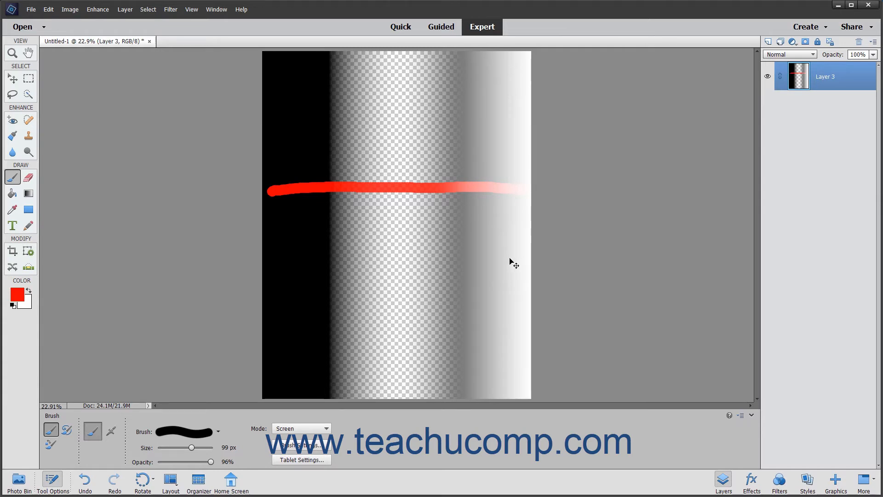
{"action": "key", "text": "ctrl+z"}
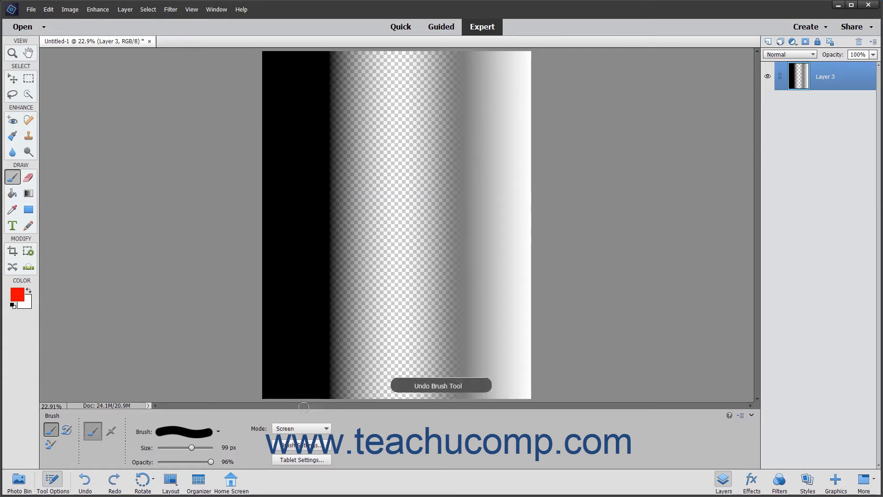
Step: Set the brush blending mode to Color Dodge, paint a horizontal red test stroke across the gradient, and undo the stroke
{"action": "left_click", "coordinate": [300, 429]}
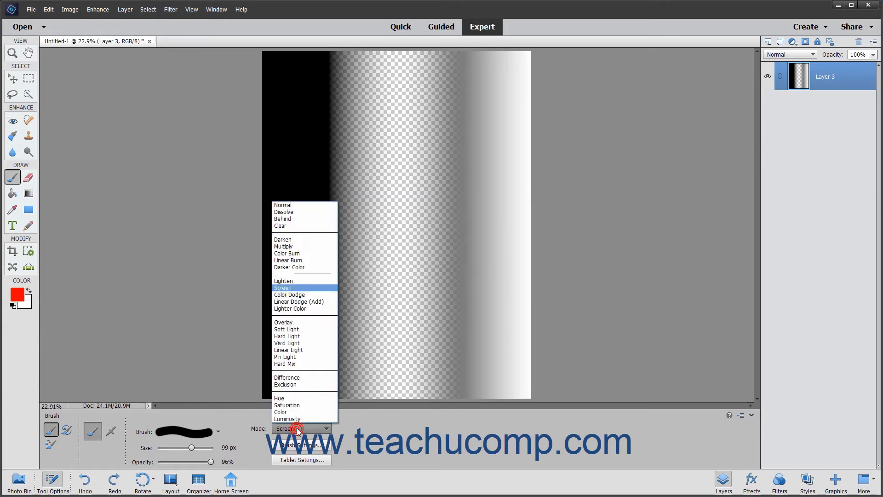
{"action": "left_click", "coordinate": [297, 295]}
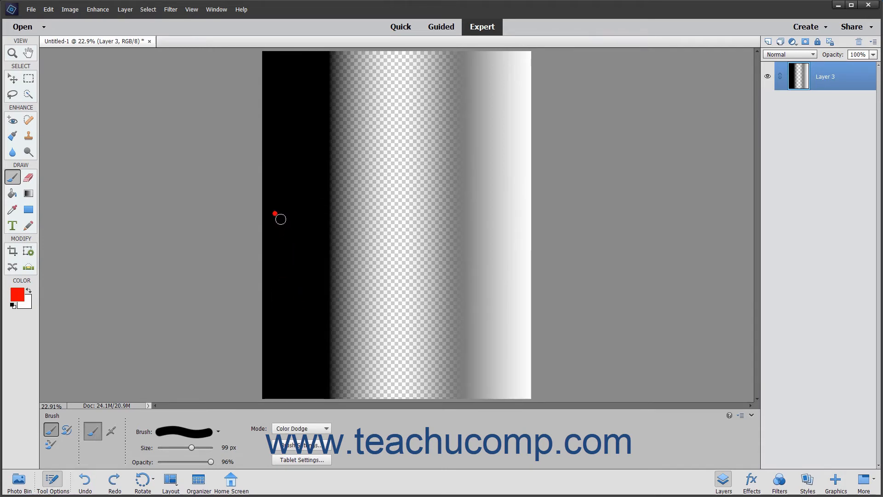
{"action": "left_click_drag", "start_coordinate": [281, 219], "coordinate": [534, 217]}
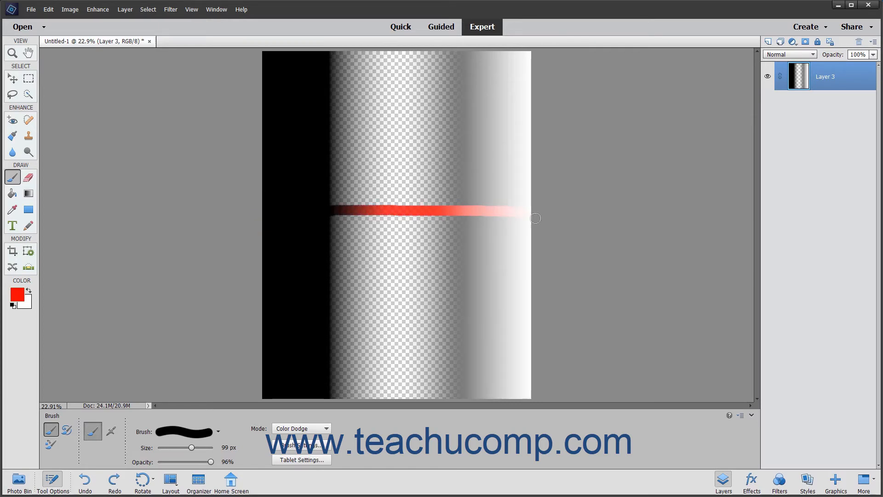
{"action": "key", "text": "ctrl+z"}
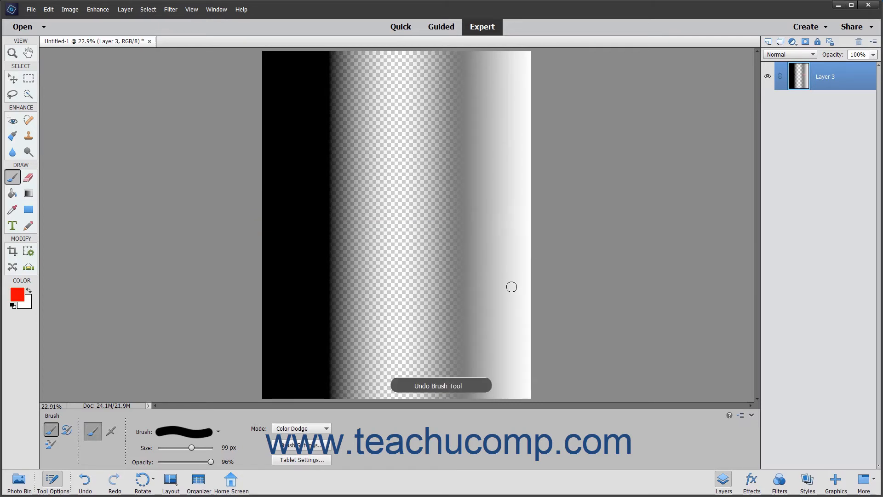
Step: Set the brush blending mode to Linear Dodge (Add), paint a horizontal red test stroke across the gradient, and undo the stroke
{"action": "left_click", "coordinate": [314, 427]}
{"action": "left_click", "coordinate": [301, 302]}
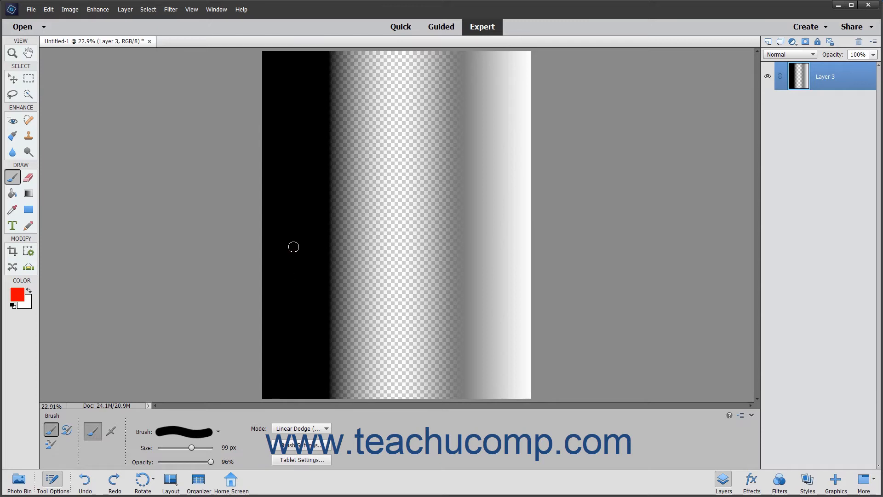
{"action": "left_click", "coordinate": [277, 210]}
{"action": "left_click_drag", "start_coordinate": [282, 215], "coordinate": [534, 223]}
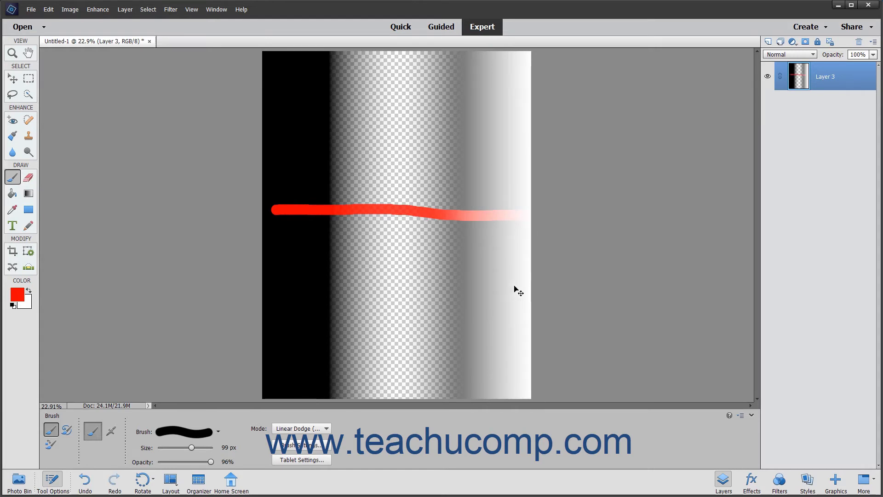
{"action": "key", "text": "ctrl+z"}
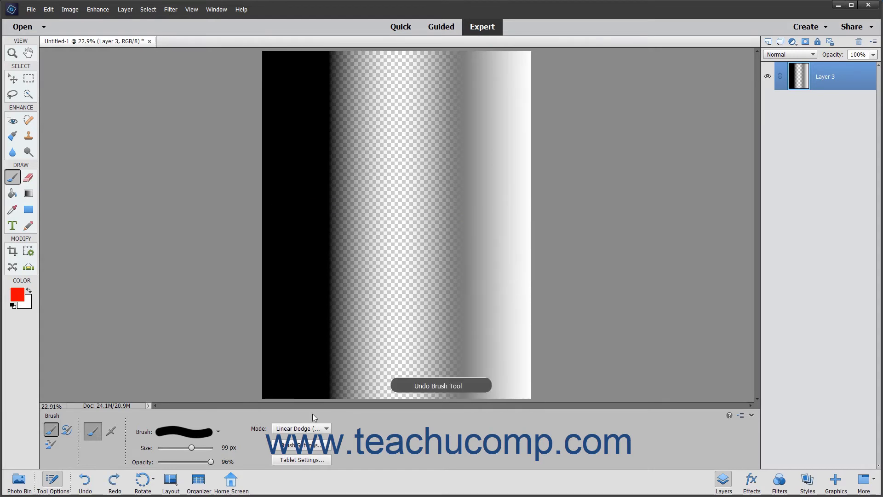
Step: Set the brush blending mode to Lighter Color, paint a horizontal red test stroke across the gradient, and undo the stroke
{"action": "left_click", "coordinate": [296, 428]}
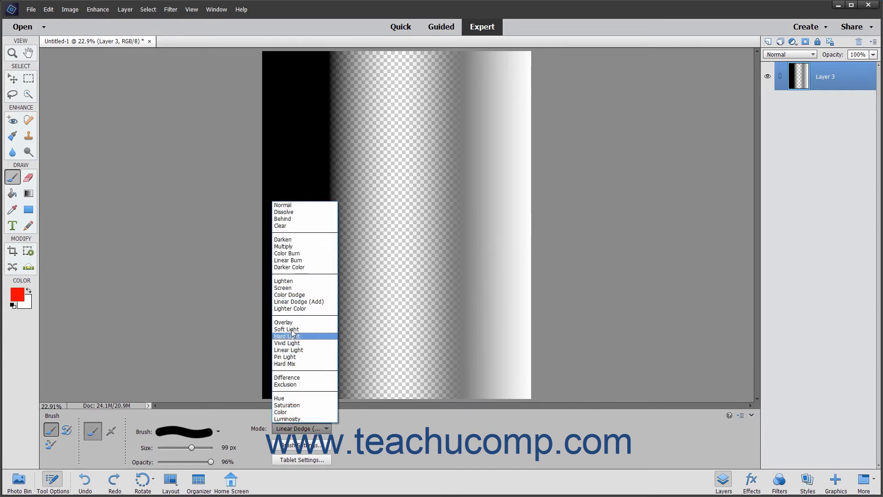
{"action": "left_click", "coordinate": [294, 309]}
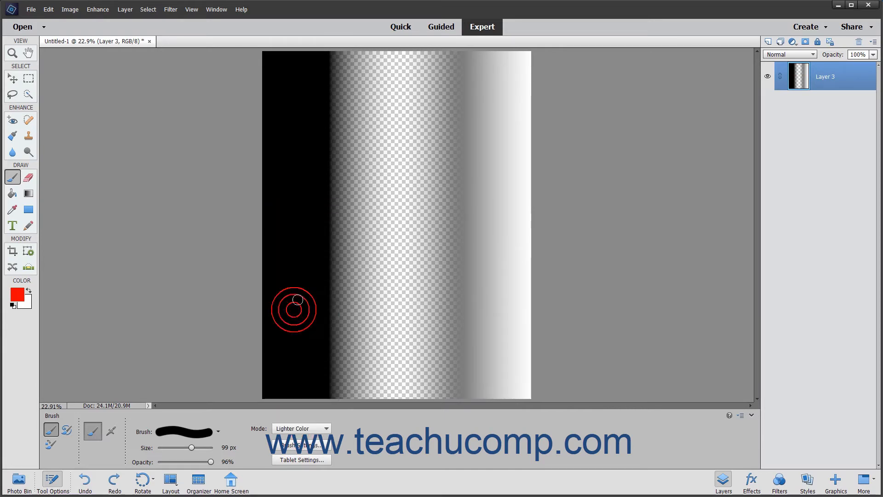
{"action": "mouse_move", "coordinate": [277, 232]}
{"action": "left_mouse_down"}
{"action": "mouse_move", "coordinate": [375, 224]}
{"action": "mouse_move", "coordinate": [490, 230]}
{"action": "left_mouse_up"}
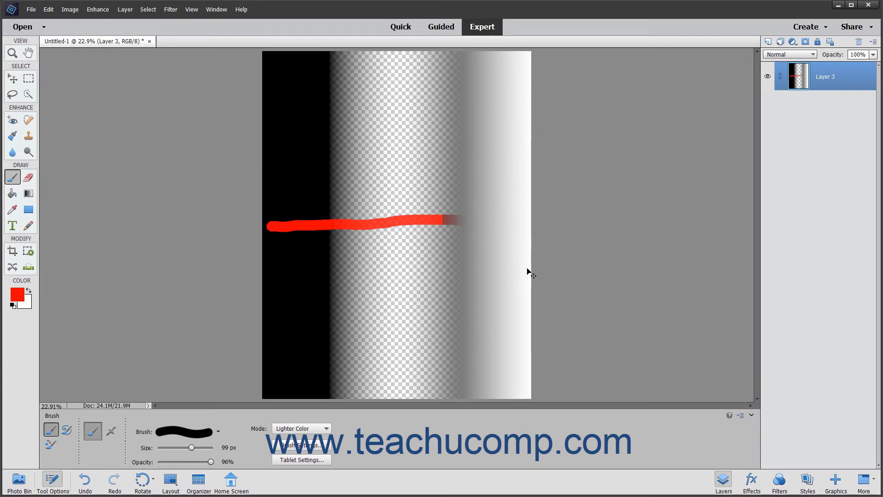
{"action": "key", "text": "ctrl+z"}
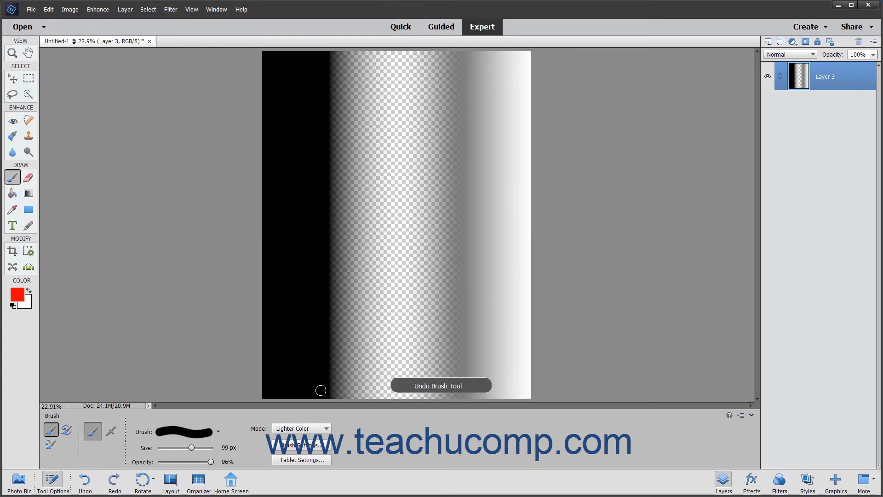
Step: Set the brush blending mode to Overlay, paint a horizontal red test stroke across the gradient, and undo the stroke
{"action": "left_click", "coordinate": [300, 428]}
{"action": "left_click", "coordinate": [291, 326]}
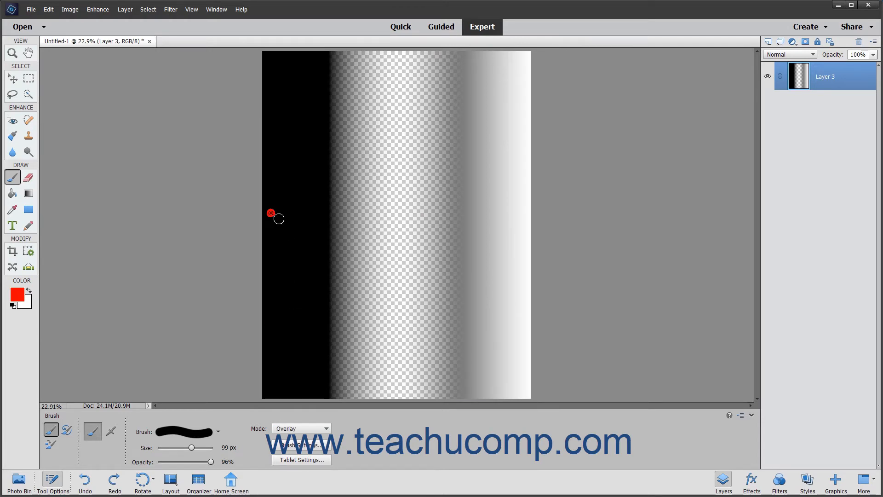
{"action": "mouse_move", "coordinate": [329, 216]}
{"action": "left_mouse_down"}
{"action": "mouse_move", "coordinate": [394, 207]}
{"action": "mouse_move", "coordinate": [536, 218]}
{"action": "left_mouse_up"}
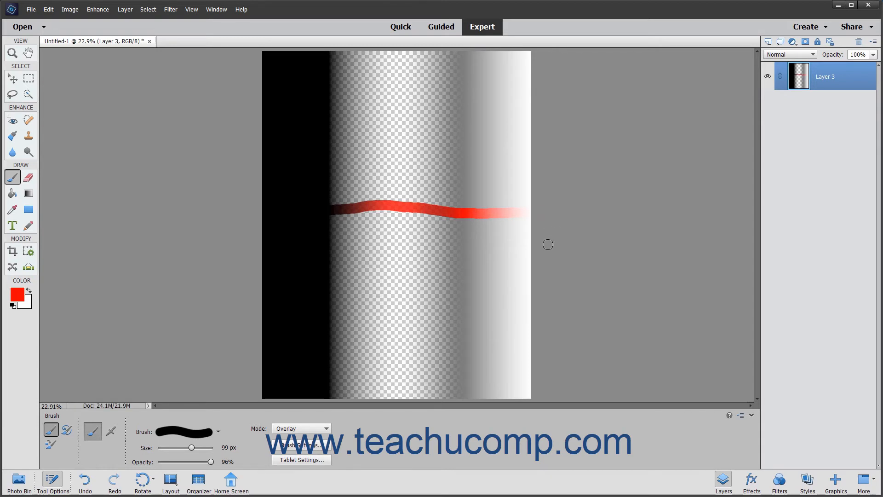
{"action": "key", "text": "ctrl+z"}
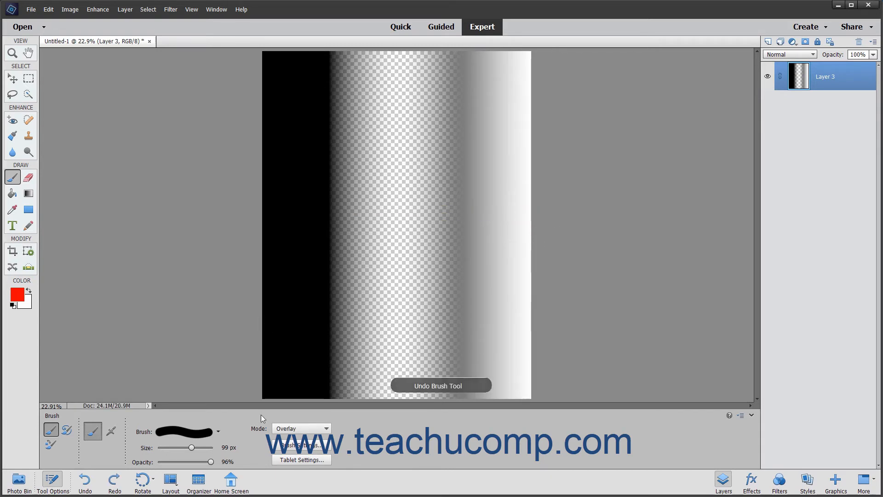
Step: Set the brush blending mode to Soft Light, paint a horizontal red test stroke across the gradient, and undo the stroke
{"action": "left_click", "coordinate": [278, 429]}
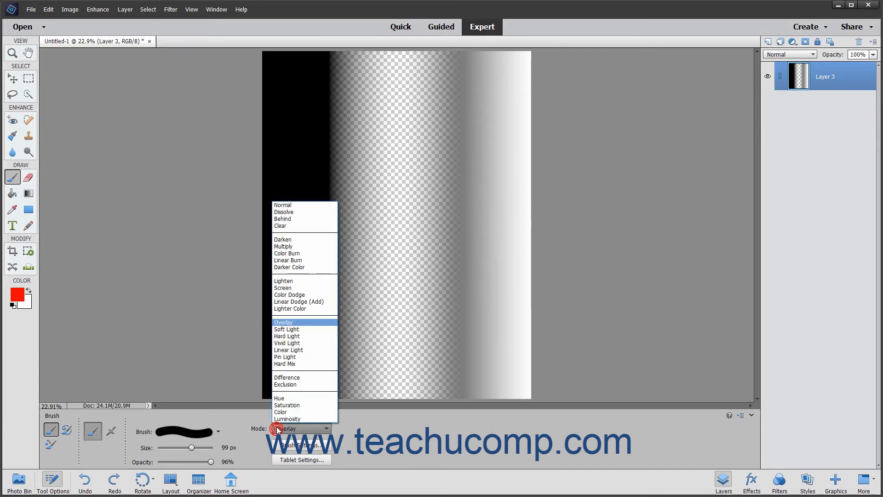
{"action": "left_click", "coordinate": [285, 330]}
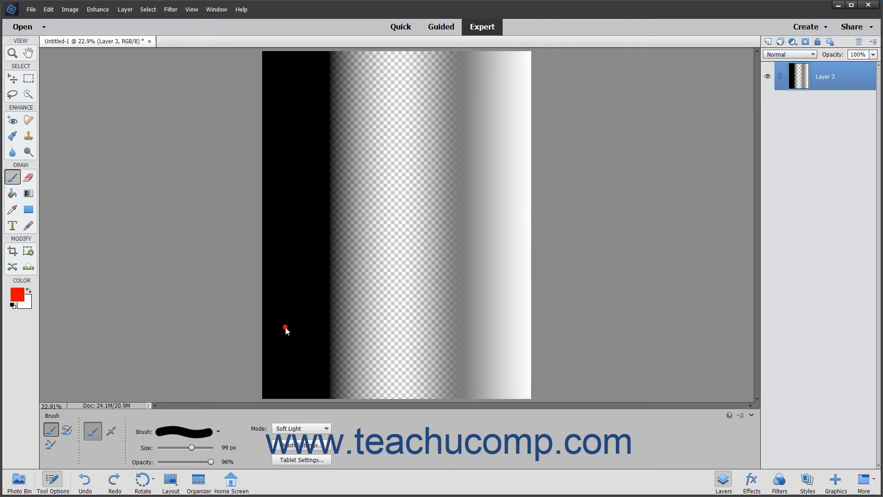
{"action": "left_click", "coordinate": [278, 223]}
{"action": "left_click_drag", "start_coordinate": [333, 220], "coordinate": [538, 218]}
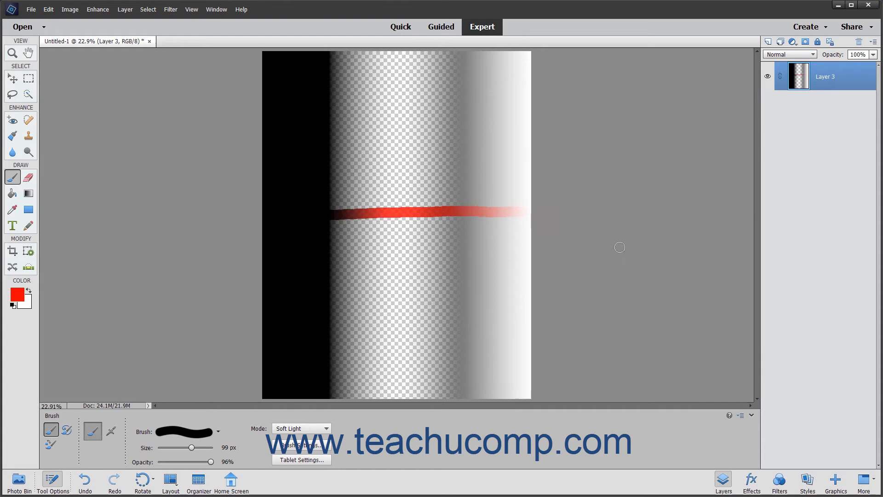
{"action": "key", "text": "ctrl+z"}
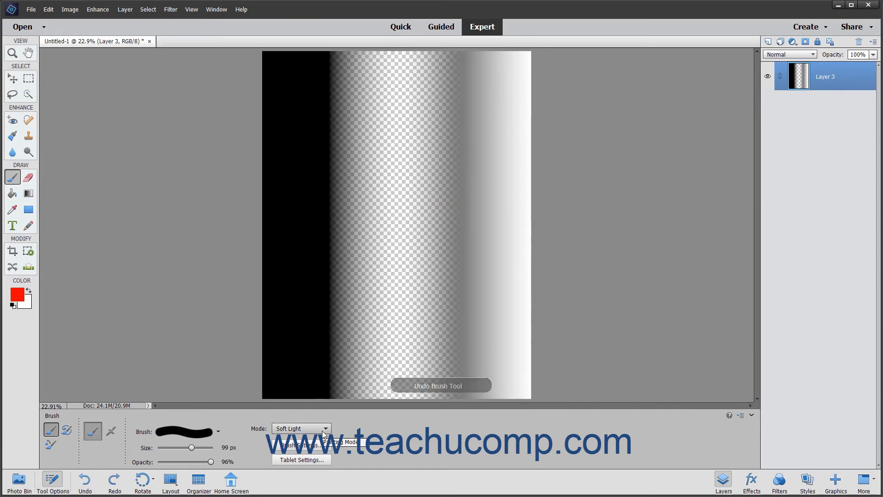
Step: Set the brush blending mode to Hard Light, paint a horizontal red test stroke across the gradient, and undo the stroke
{"action": "left_click", "coordinate": [323, 432]}
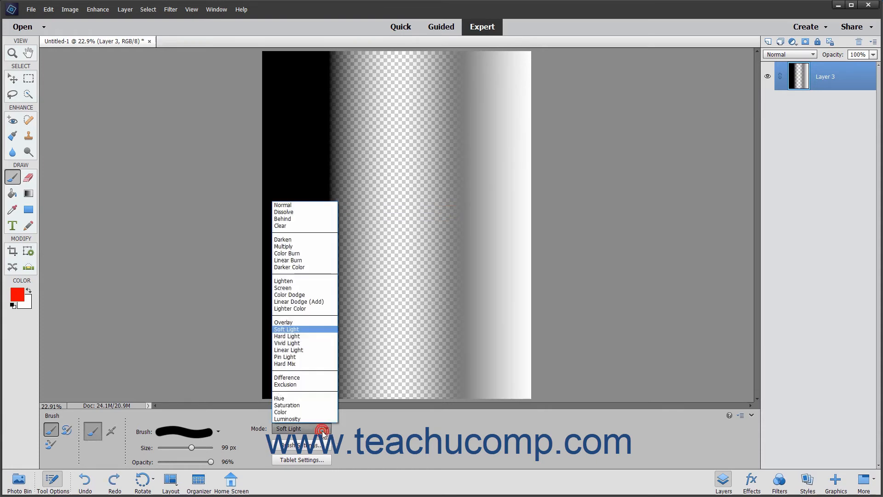
{"action": "left_click", "coordinate": [306, 336]}
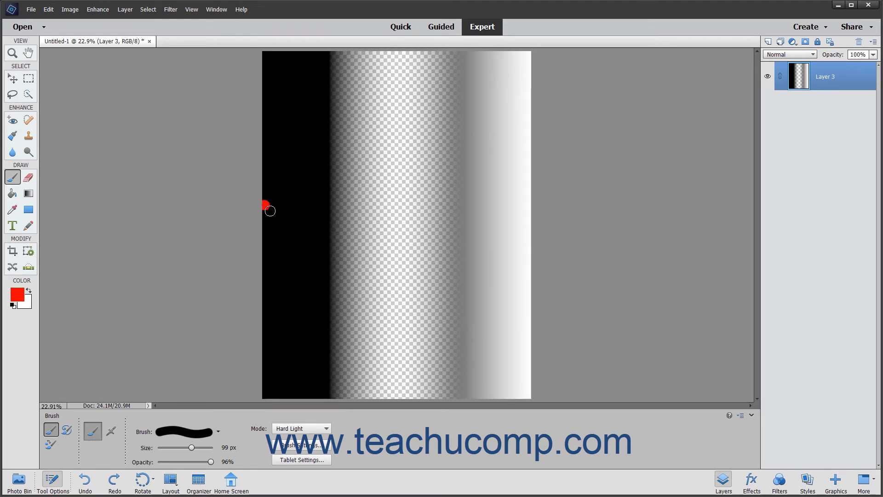
{"action": "left_click_drag", "start_coordinate": [270, 211], "coordinate": [517, 197]}
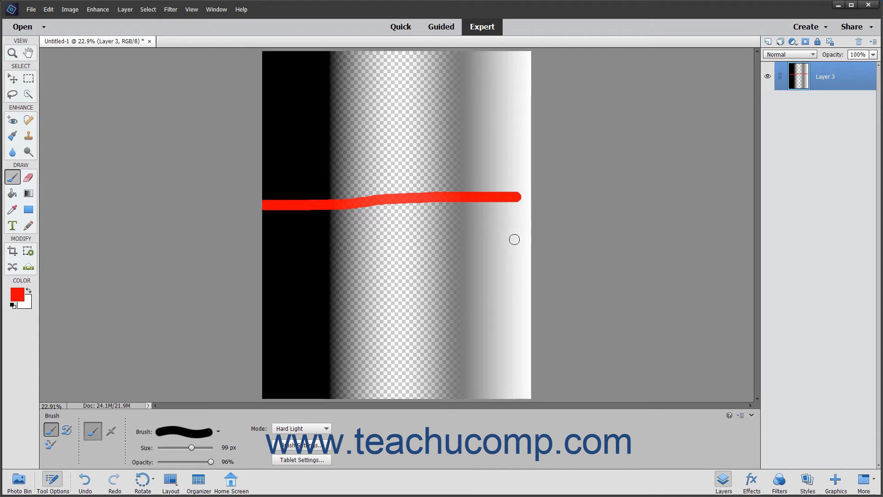
{"action": "key", "text": "ctrl+z"}
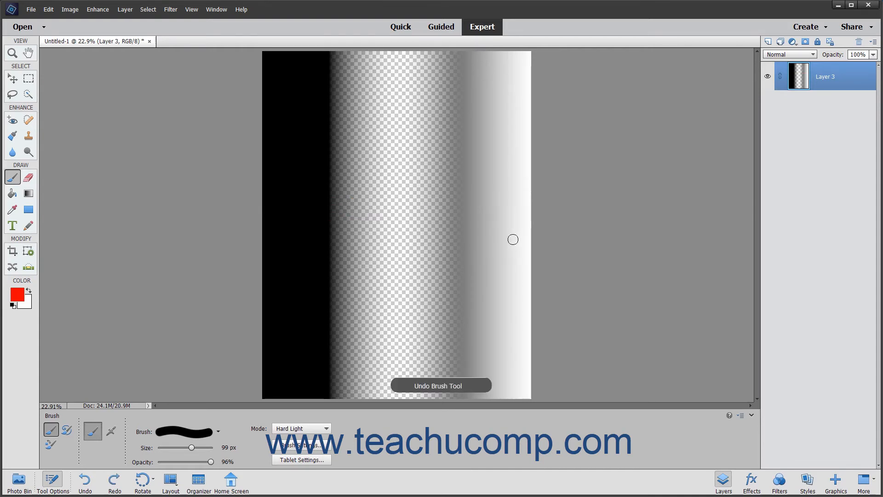
Step: Set the brush blending mode to Vivid Light, paint a horizontal red test stroke across the gradient, and undo the stroke
{"action": "left_click", "coordinate": [273, 429]}
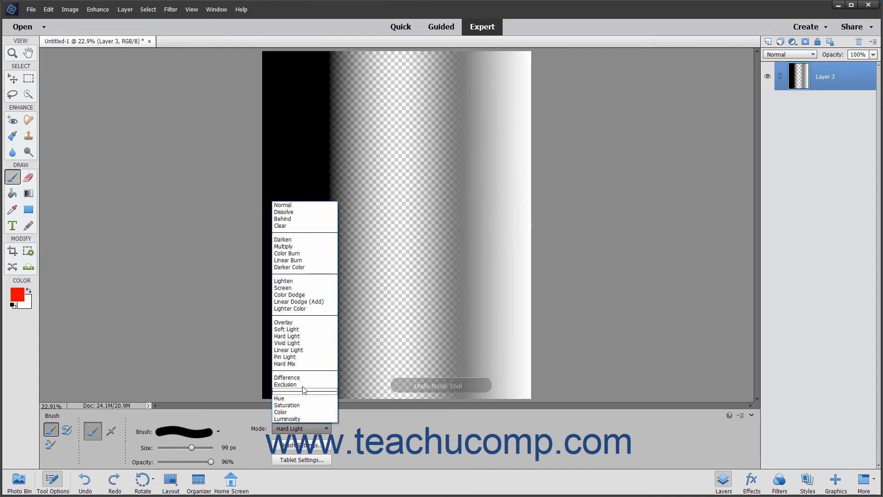
{"action": "left_click", "coordinate": [302, 343]}
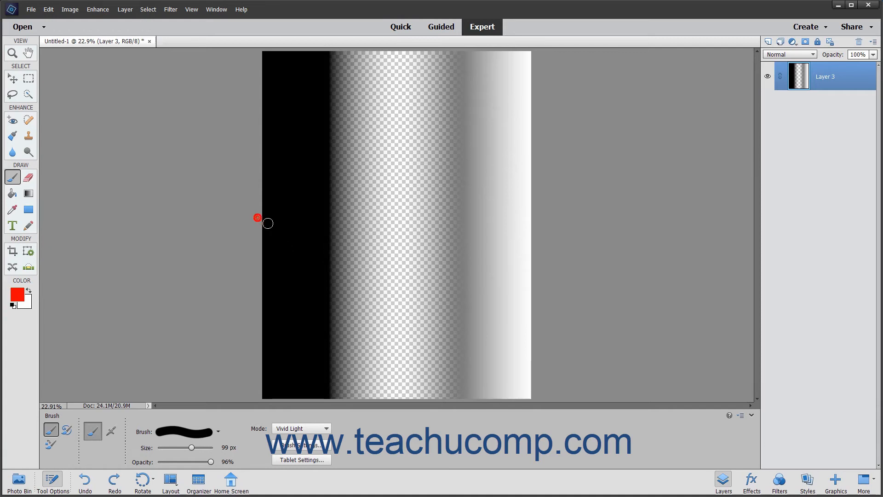
{"action": "left_click_drag", "start_coordinate": [332, 225], "coordinate": [539, 227]}
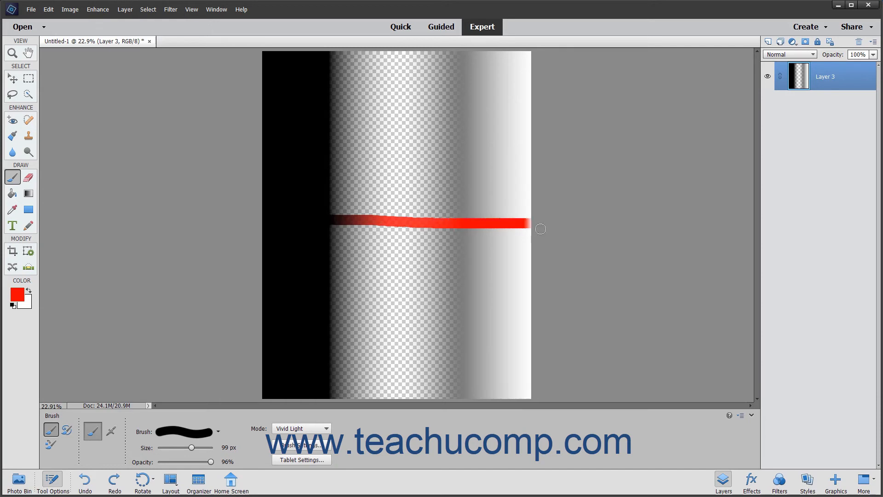
{"action": "key", "text": "ctrl+z"}
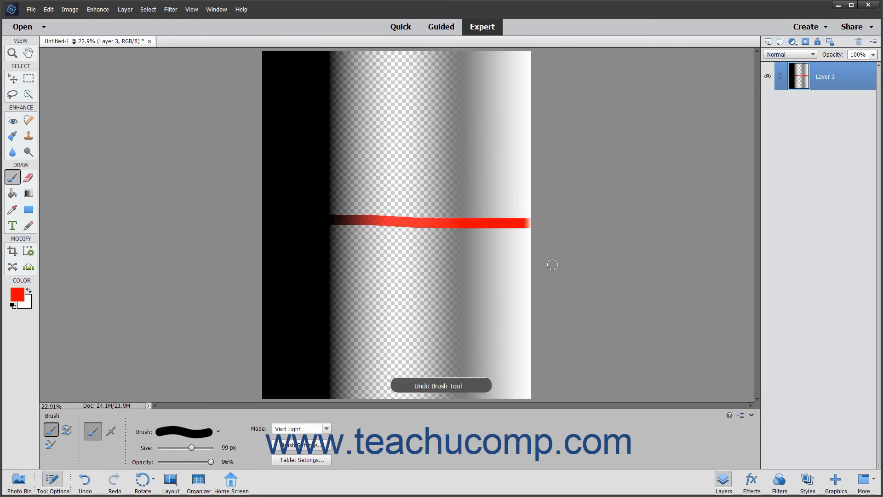
Step: Set the brush blending mode to Linear Light and paint a horizontal red stroke across the full width of the gradient on Layer 3
{"action": "left_click", "coordinate": [301, 429]}
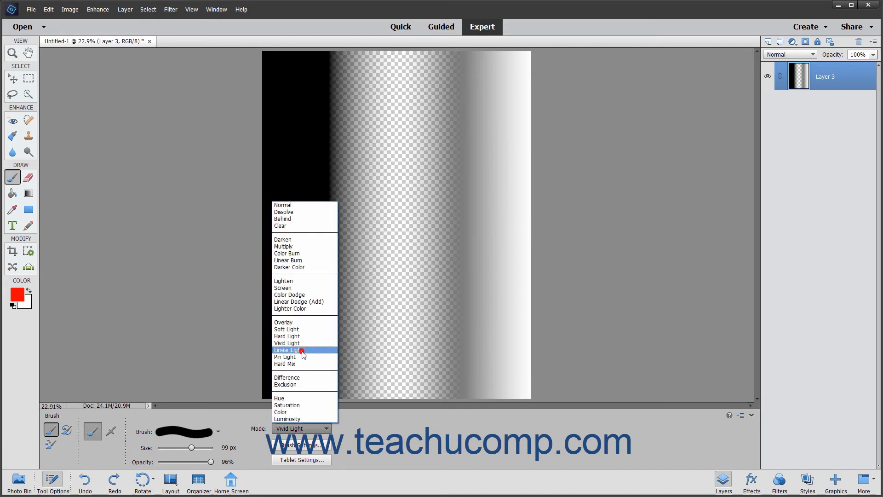
{"action": "left_click", "coordinate": [303, 351]}
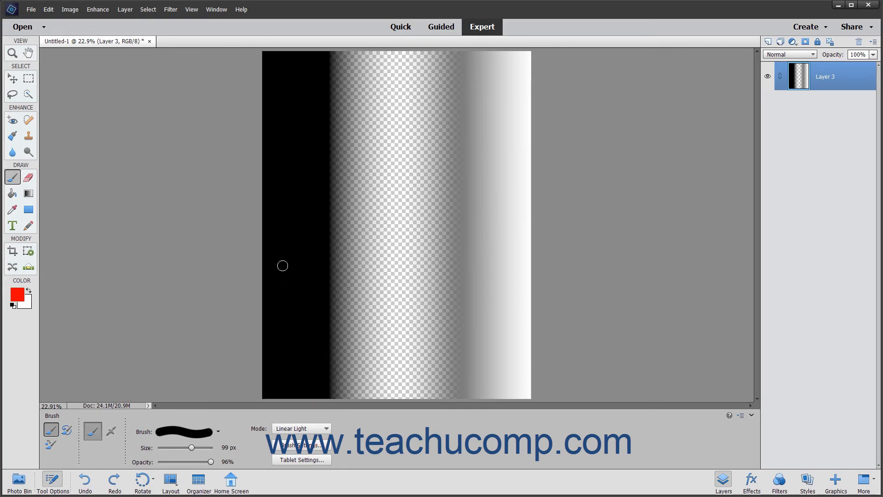
{"action": "left_click_drag", "start_coordinate": [268, 250], "coordinate": [470, 257]}
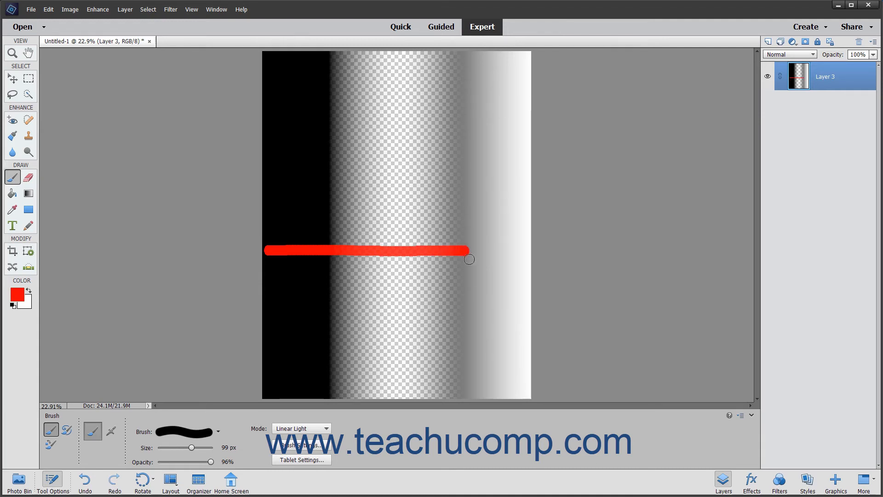
{"action": "left_click_drag", "start_coordinate": [469, 259], "coordinate": [534, 256]}
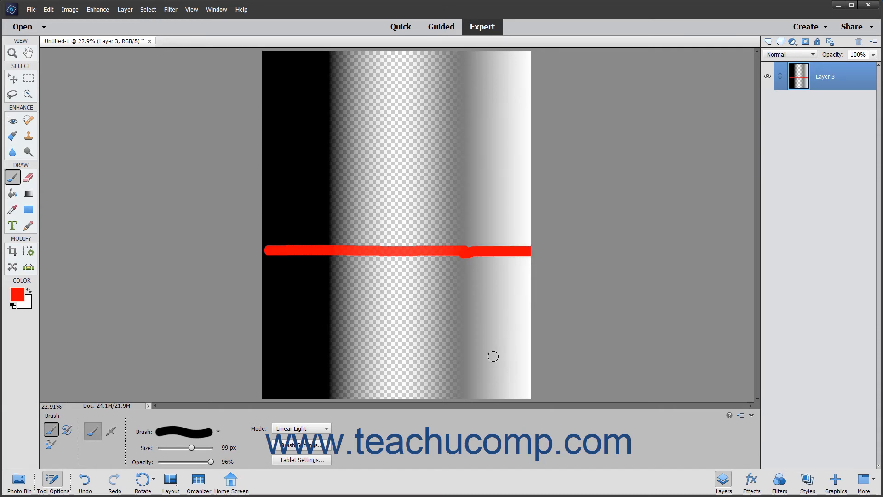
Step: Undo the Linear Light stroke, then set the brush blending mode to Pin Light and test it with a horizontal red stroke that is undone
{"action": "key", "text": "ctrl+z"}
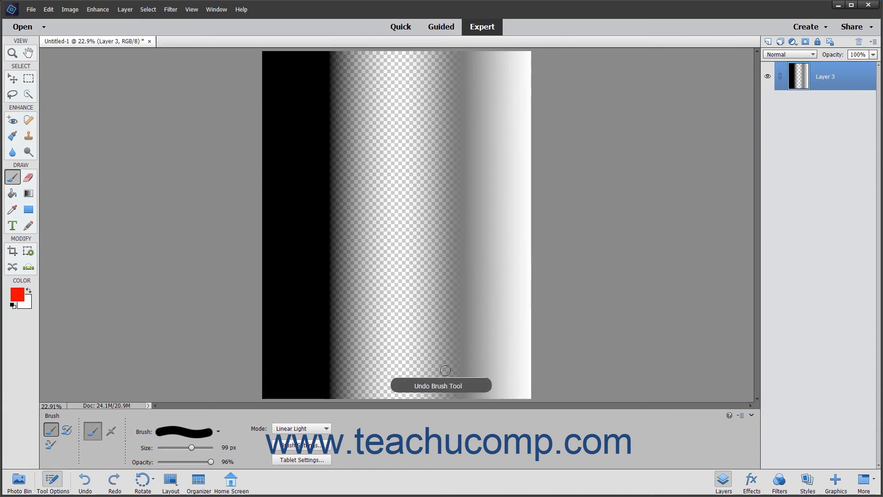
{"action": "left_click", "coordinate": [312, 428]}
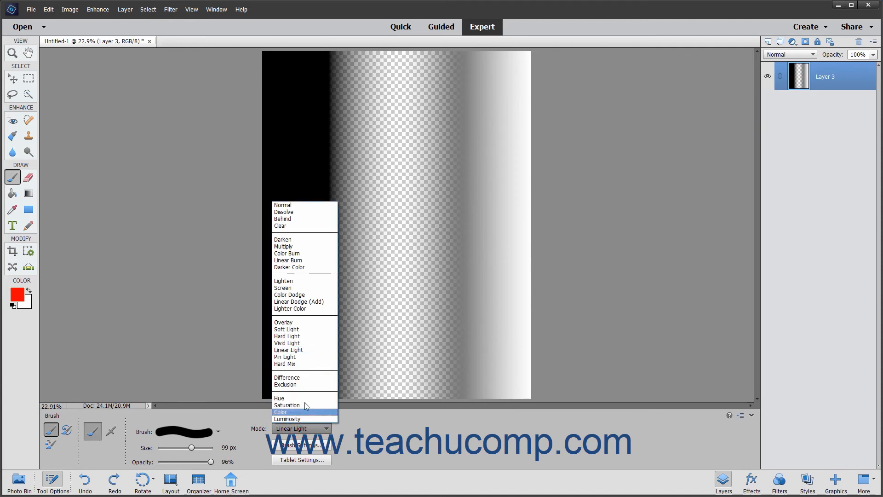
{"action": "left_click", "coordinate": [292, 357]}
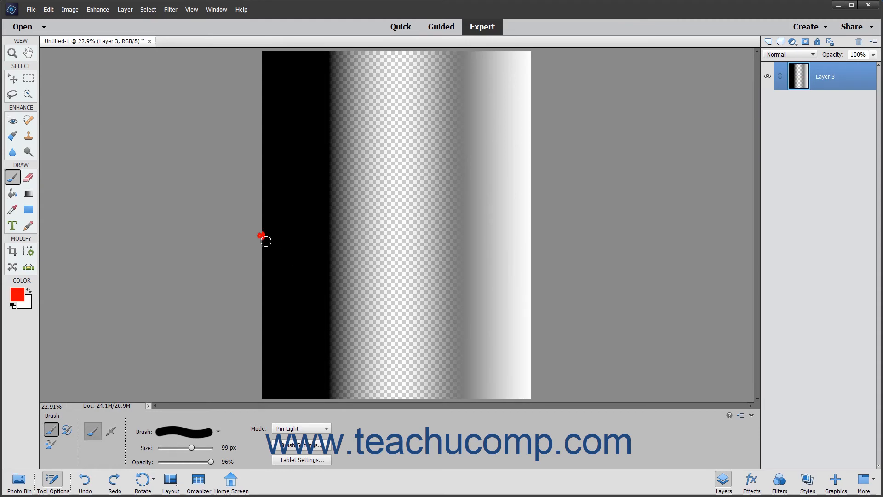
{"action": "left_click_drag", "start_coordinate": [266, 241], "coordinate": [546, 244]}
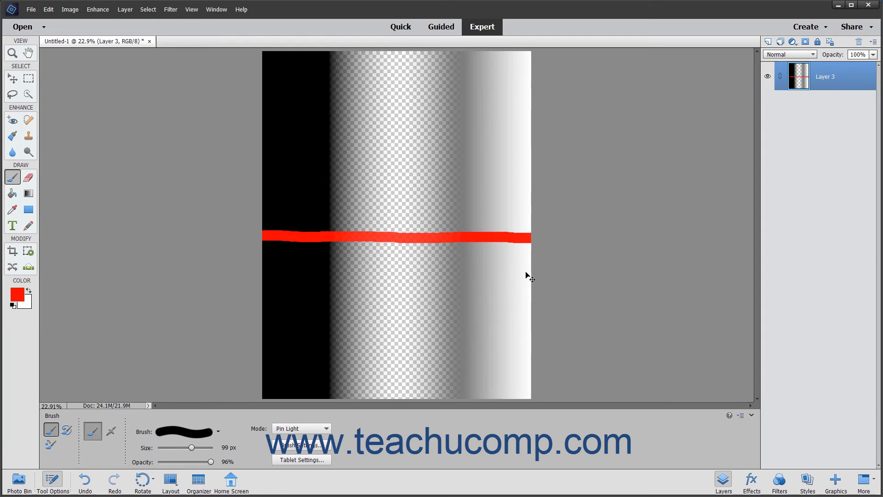
{"action": "key", "text": "ctrl+z"}
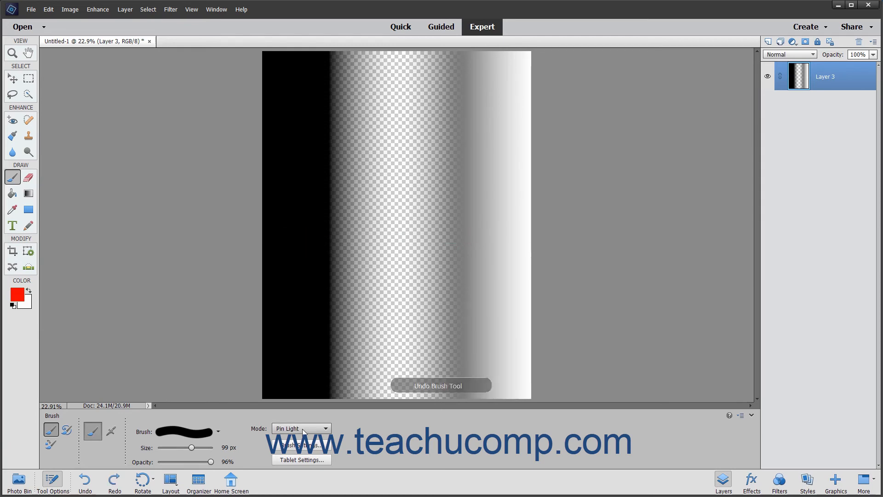
Step: Set the brush blending mode to Hard Mix, paint a horizontal red test stroke across the gradient, and undo the stroke
{"action": "left_click", "coordinate": [303, 430]}
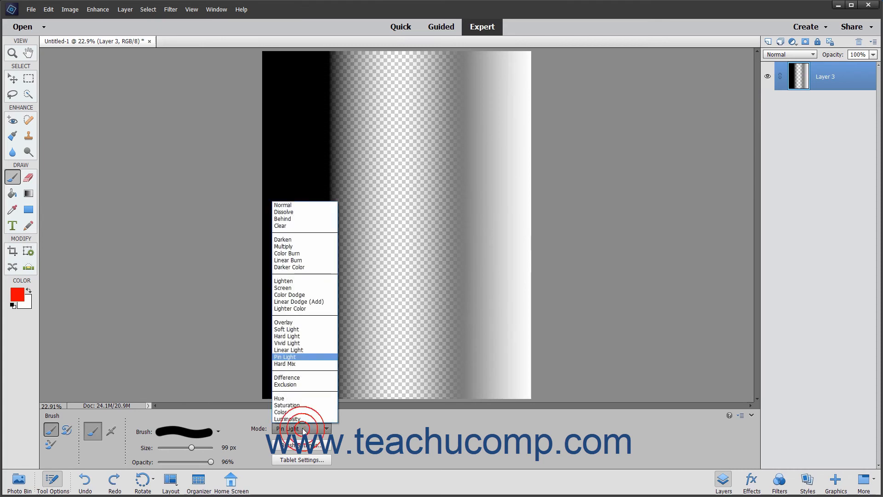
{"action": "left_click", "coordinate": [298, 364]}
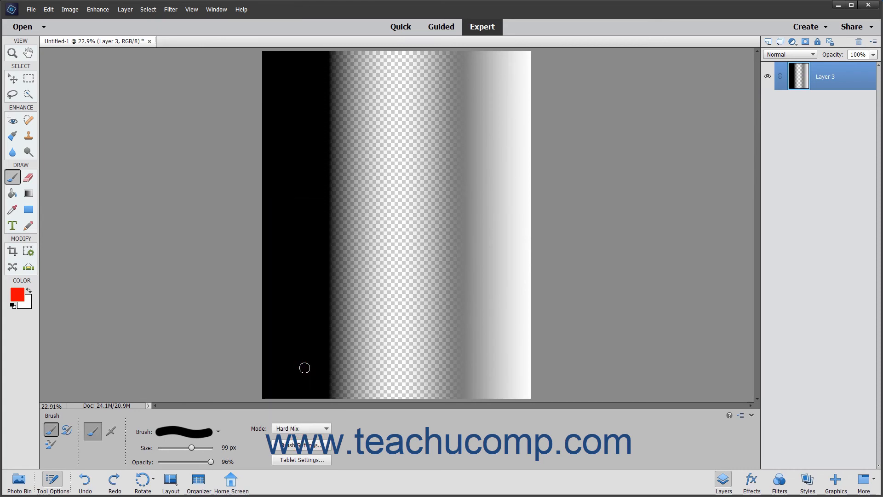
{"action": "left_click_drag", "start_coordinate": [271, 242], "coordinate": [557, 244]}
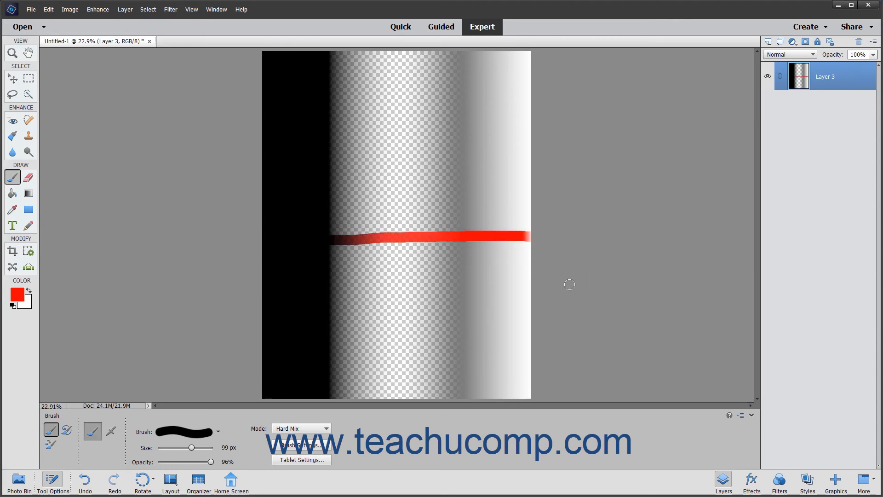
{"action": "key", "text": "ctrl+z"}
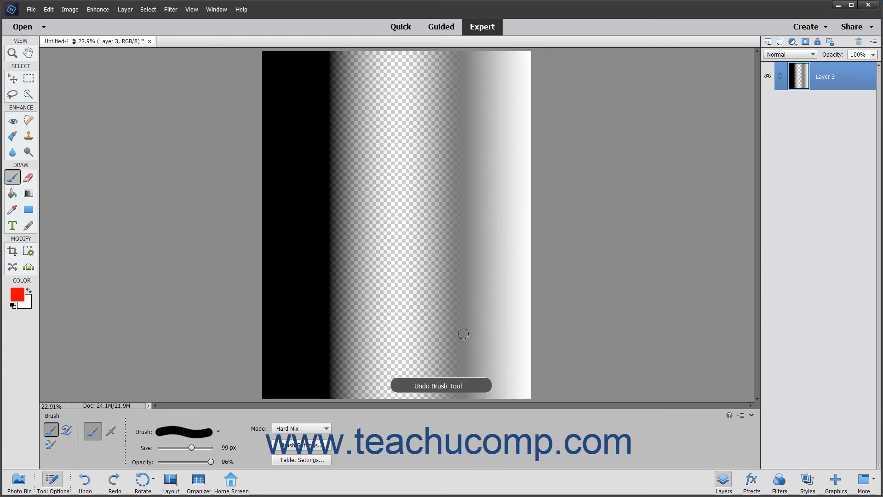
Step: Set the brush blending mode to Difference, paint a horizontal red test stroke across the gradient, and undo the stroke
{"action": "left_click", "coordinate": [299, 428]}
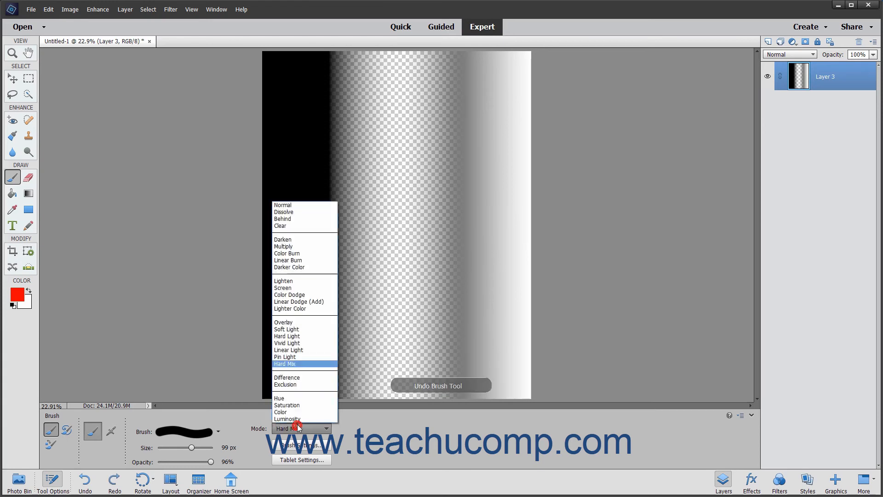
{"action": "left_click", "coordinate": [291, 380]}
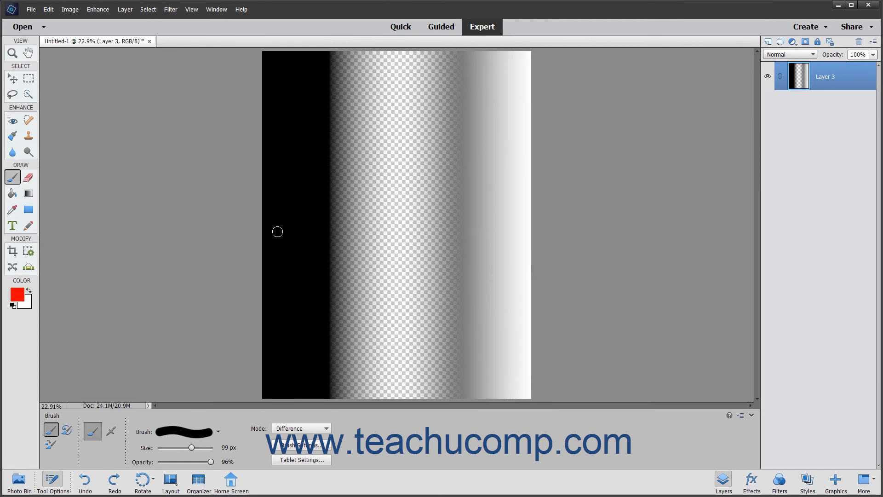
{"action": "left_click_drag", "start_coordinate": [278, 231], "coordinate": [536, 227]}
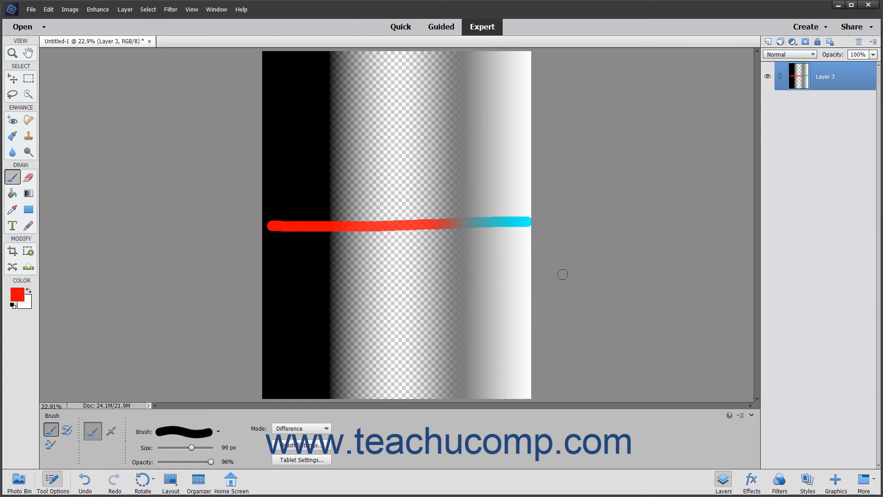
{"action": "key", "text": "ctrl+z"}
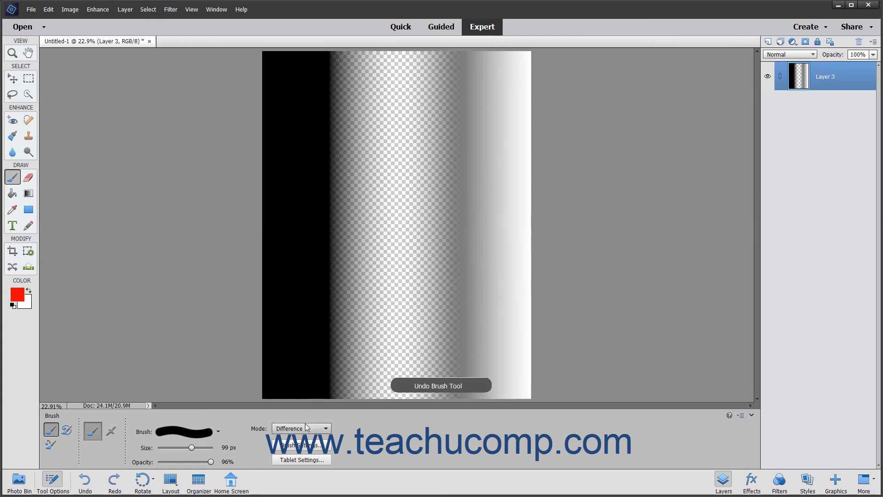
Step: Set the brush blending mode to Exclusion, paint a horizontal red test stroke across the gradient, and undo the stroke
{"action": "left_click", "coordinate": [303, 429]}
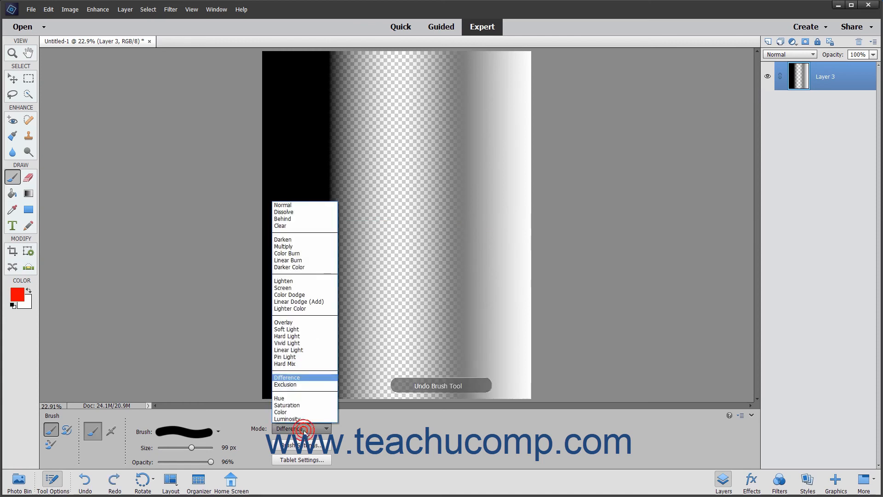
{"action": "left_click", "coordinate": [302, 385]}
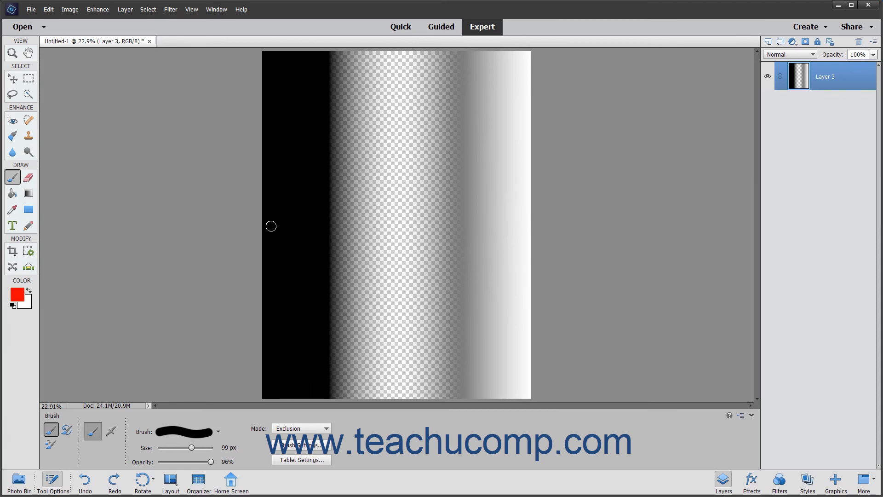
{"action": "left_click_drag", "start_coordinate": [265, 220], "coordinate": [550, 227]}
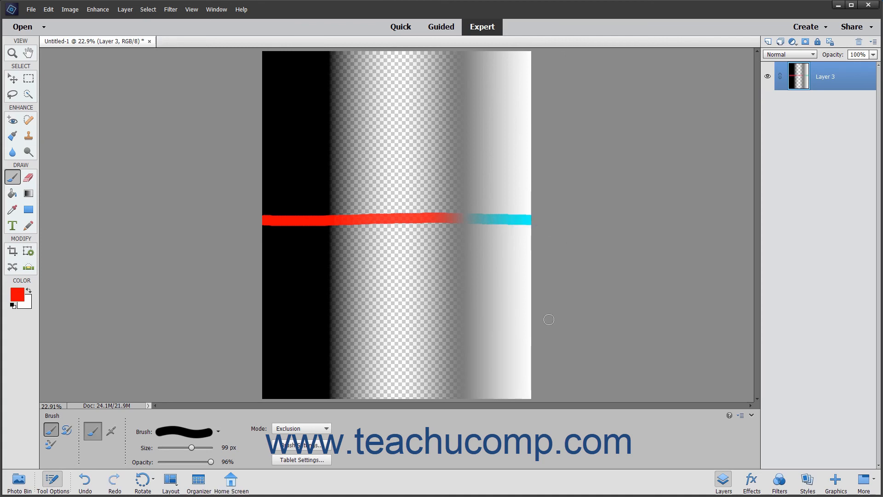
{"action": "key", "text": "ctrl+z"}
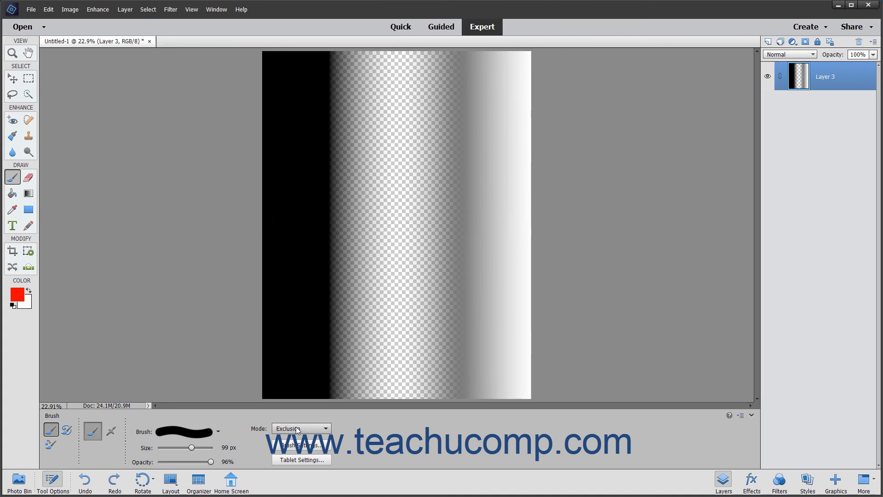
Step: Set the brush blending mode to Hue, paint a horizontal red test stroke across the gradient, and undo the stroke
{"action": "left_click", "coordinate": [298, 429]}
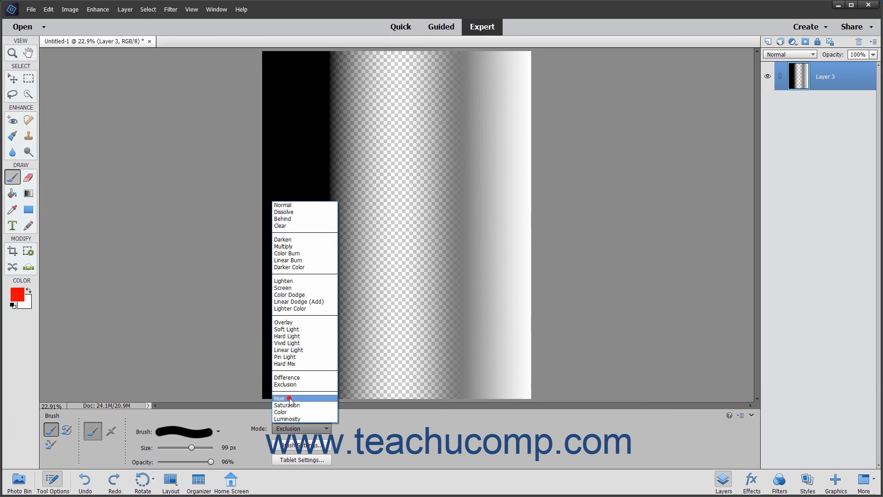
{"action": "left_click", "coordinate": [289, 398]}
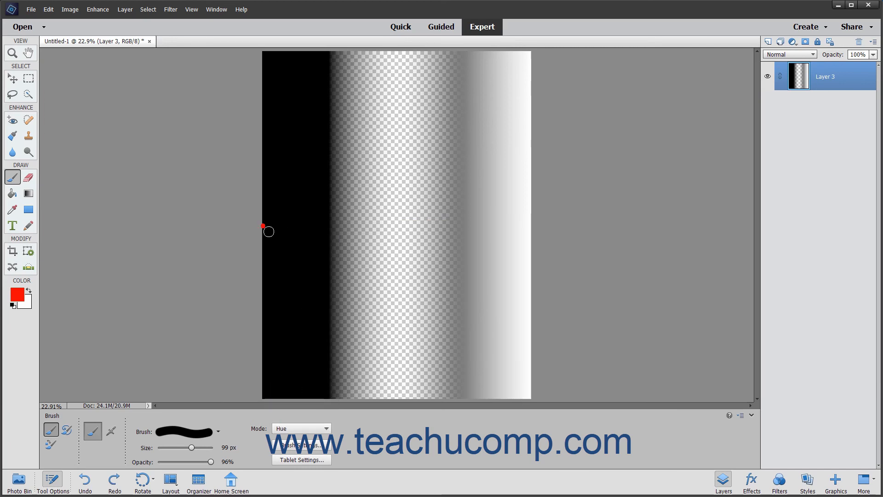
{"action": "left_click_drag", "start_coordinate": [268, 232], "coordinate": [483, 231]}
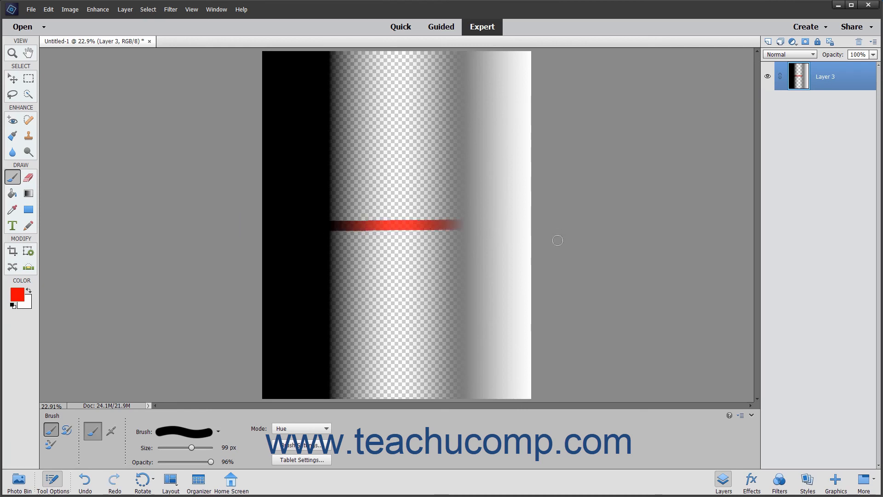
{"action": "key", "text": "ctrl+z"}
Step: Set the brush blending mode to Saturation, paint a horizontal red test stroke across the gradient, and undo the stroke
{"action": "left_click", "coordinate": [304, 429]}
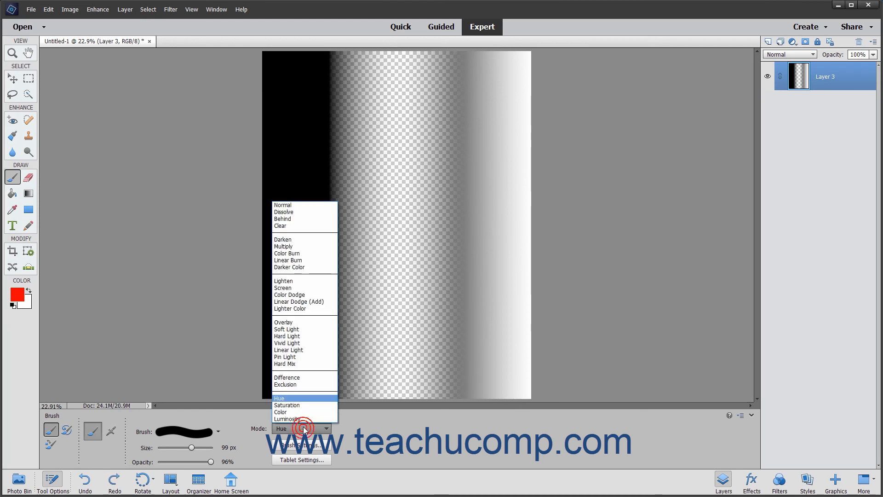
{"action": "left_click", "coordinate": [297, 406]}
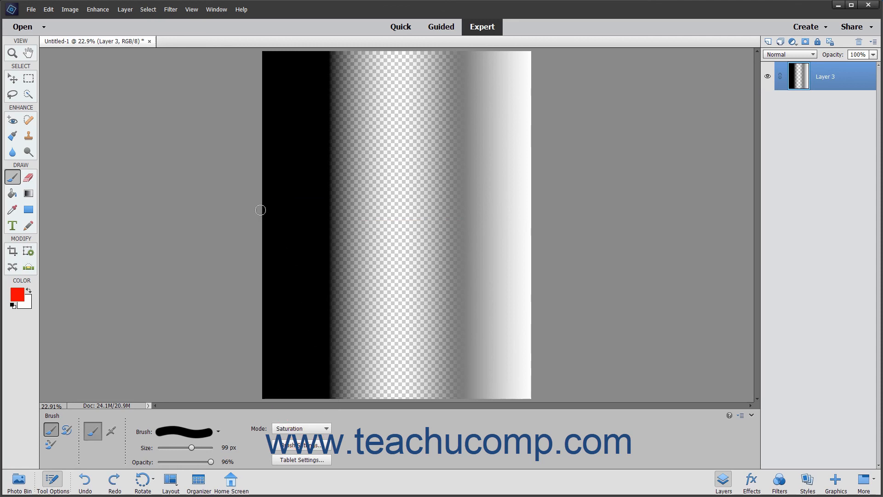
{"action": "left_click_drag", "start_coordinate": [255, 204], "coordinate": [552, 210]}
{"action": "key", "text": "ctrl+z"}
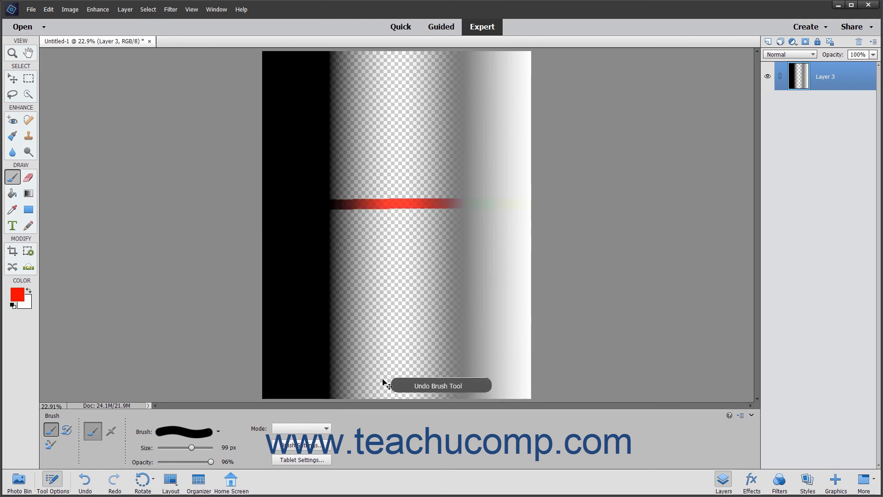
Step: Set the brush blending mode to Color, paint a horizontal red test stroke across the gradient, and undo the stroke
{"action": "left_click", "coordinate": [299, 429]}
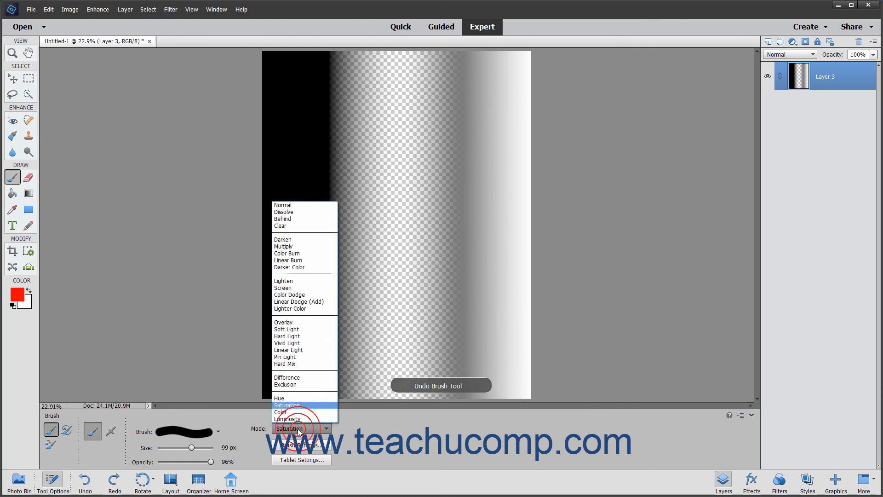
{"action": "left_click", "coordinate": [291, 411]}
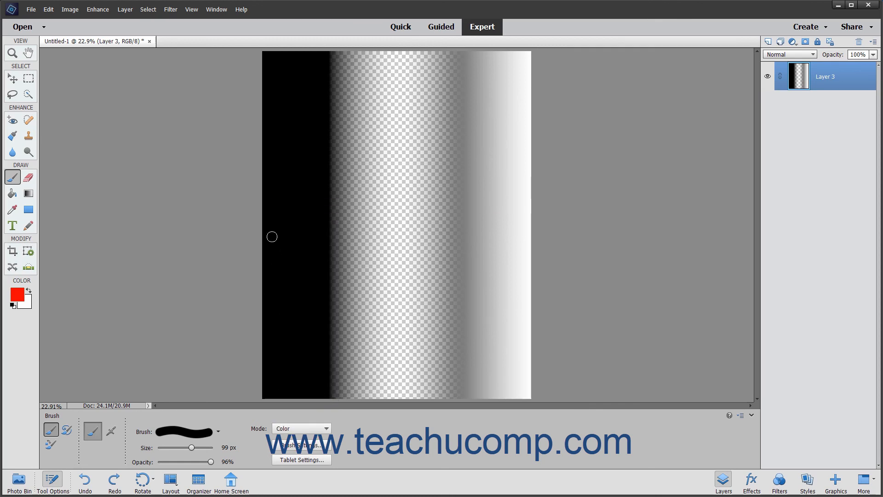
{"action": "left_click_drag", "start_coordinate": [265, 214], "coordinate": [532, 203]}
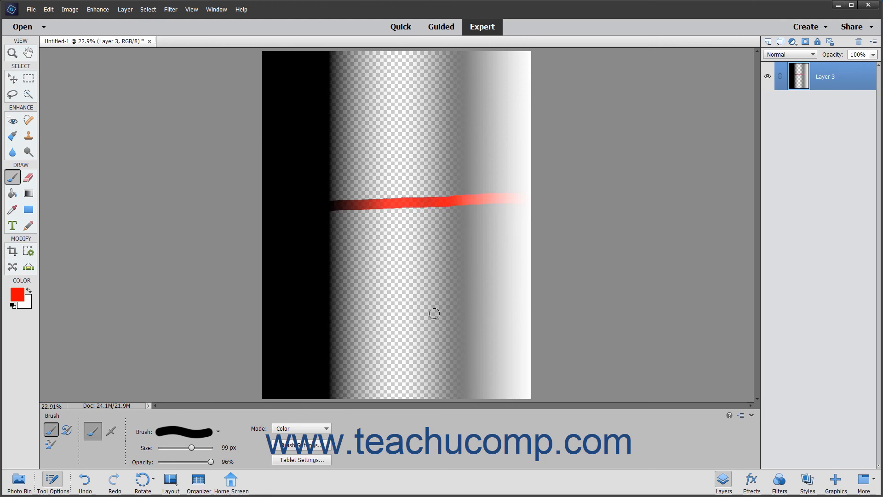
{"action": "key", "text": "ctrl+z"}
Step: Set the brush blending mode to Luminosity, paint a horizontal red test stroke across the gradient, and undo the stroke
{"action": "left_click", "coordinate": [286, 429]}
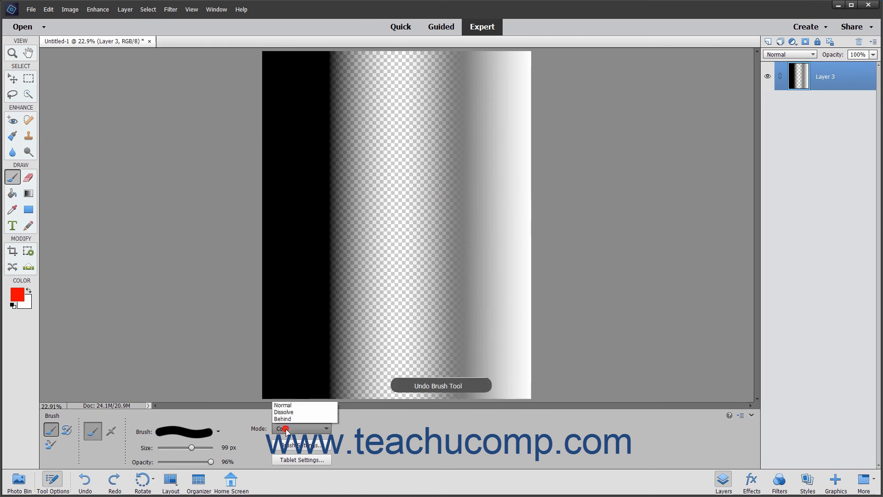
{"action": "left_click", "coordinate": [287, 419]}
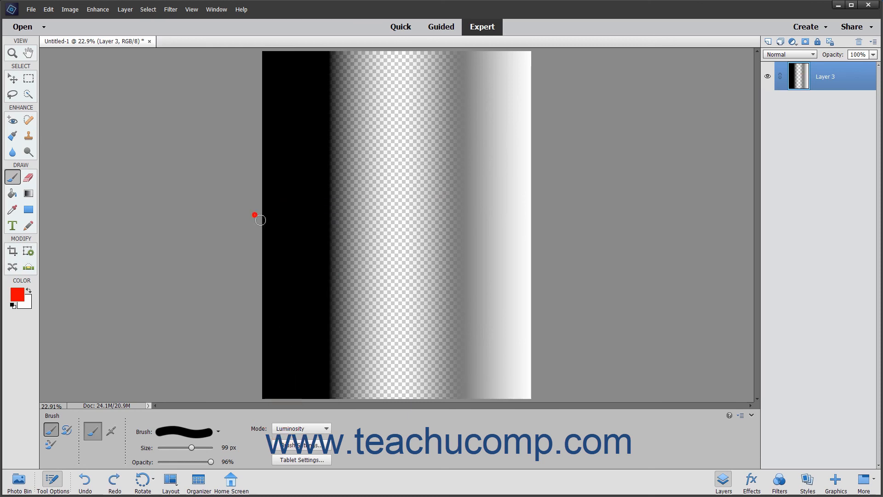
{"action": "mouse_move", "coordinate": [256, 214]}
{"action": "left_mouse_down"}
{"action": "mouse_move", "coordinate": [480, 210]}
{"action": "mouse_move", "coordinate": [541, 220]}
{"action": "left_mouse_up"}
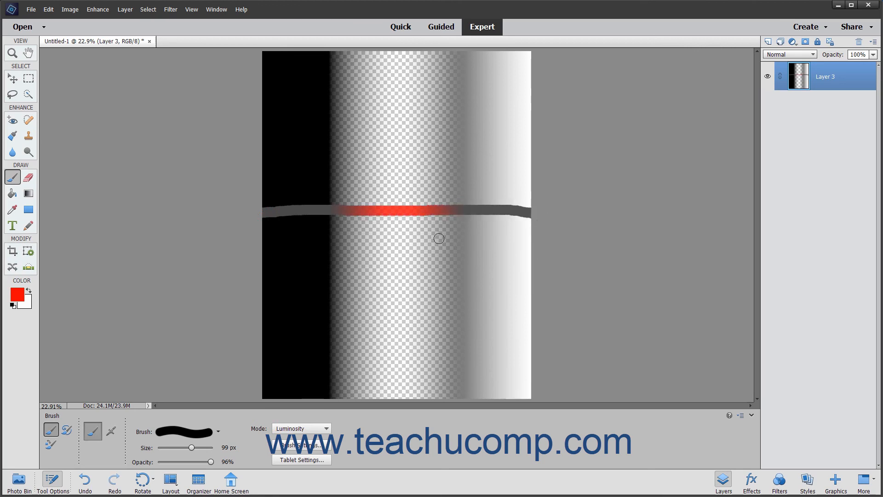
{"action": "key", "text": "ctrl+z"}
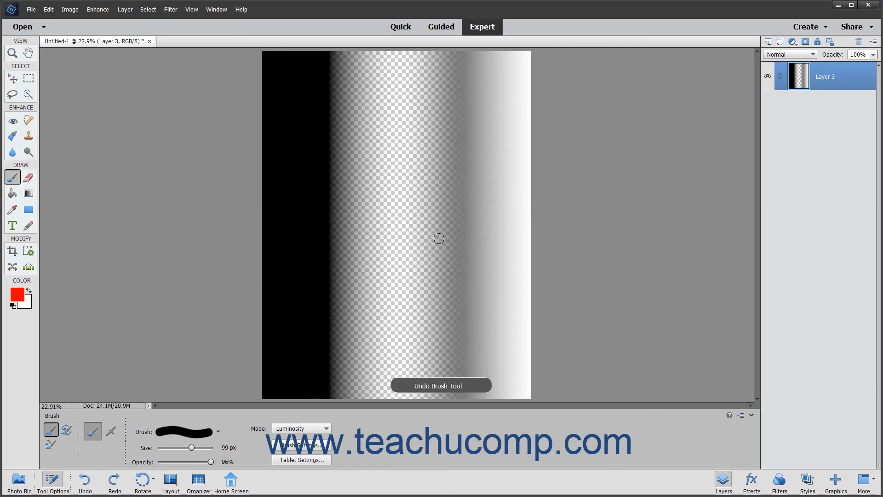